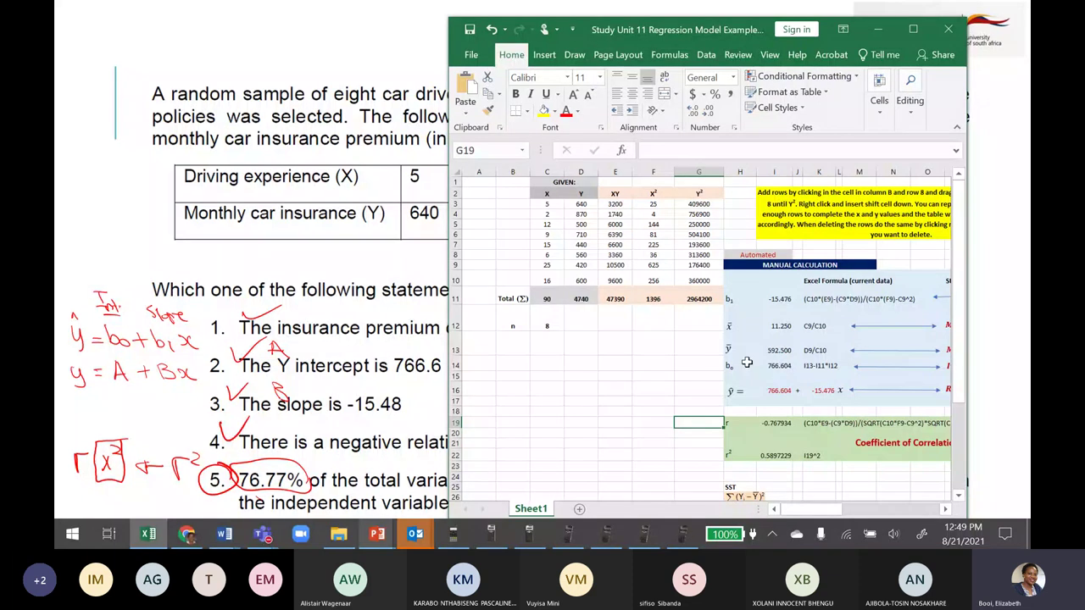
Inspect the worksheet formulas behind the intercept b0 and the slope b1 without changing them
left_click(775, 366)
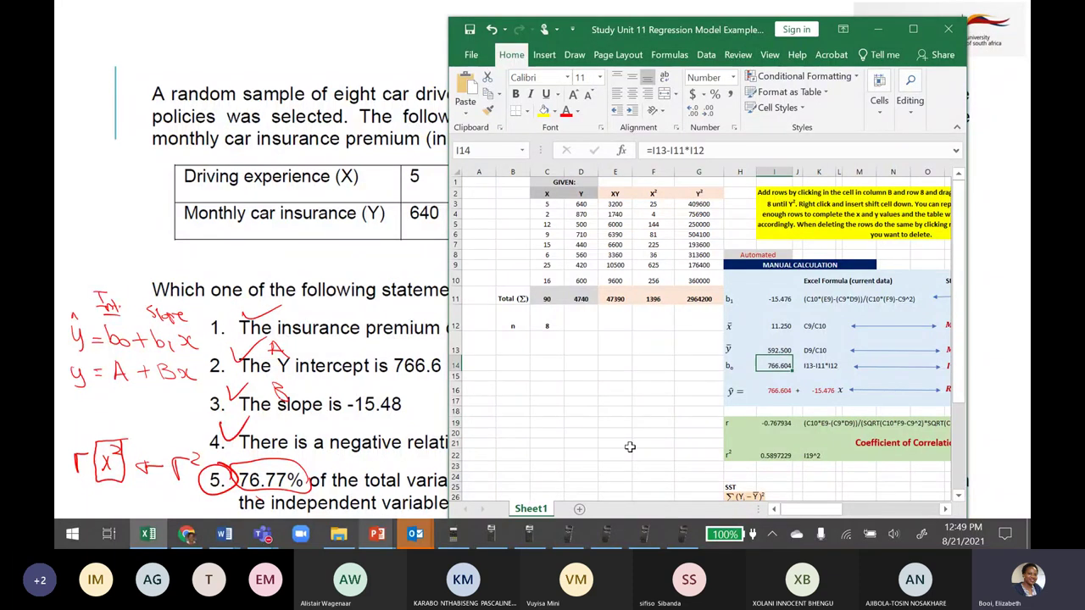
double_click(777, 299)
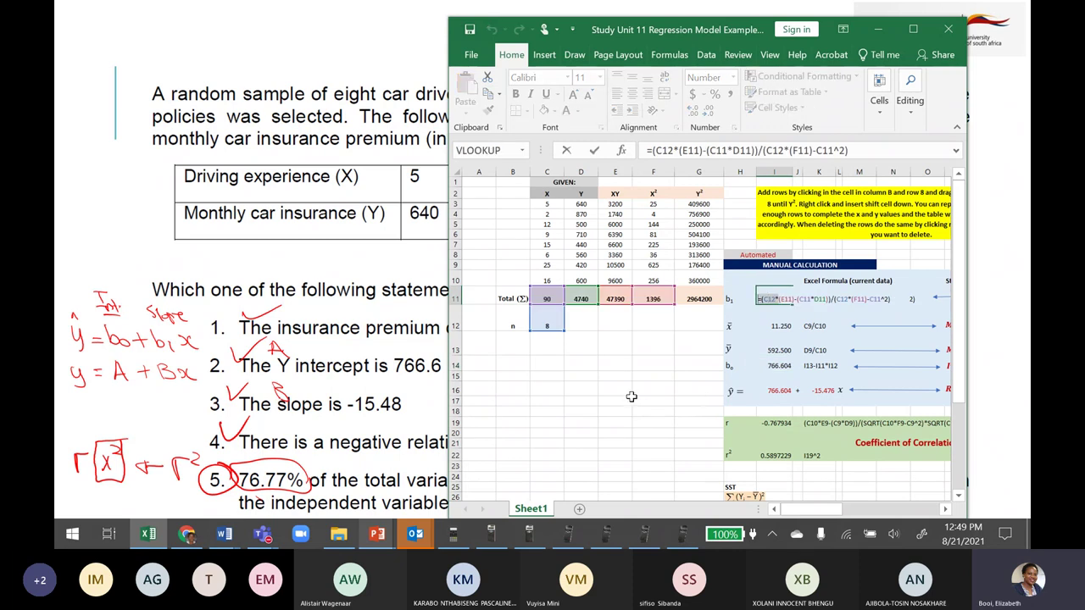
key("Escape")
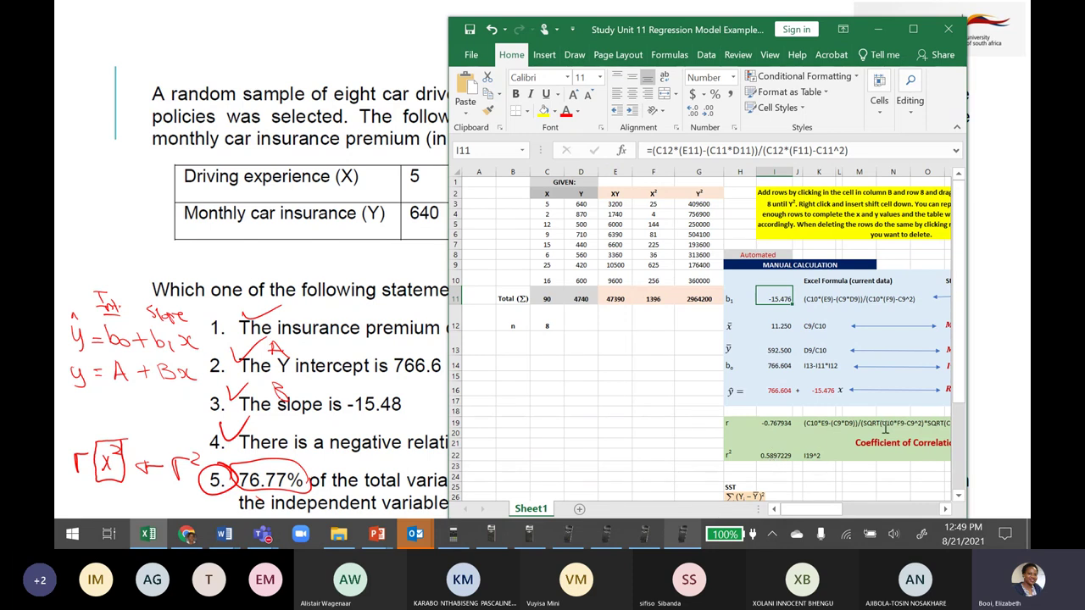
Maximize the regression workbook, enlarge it to 100% and view the correlation coefficient and sum-of-squares sections
left_click(913, 31)
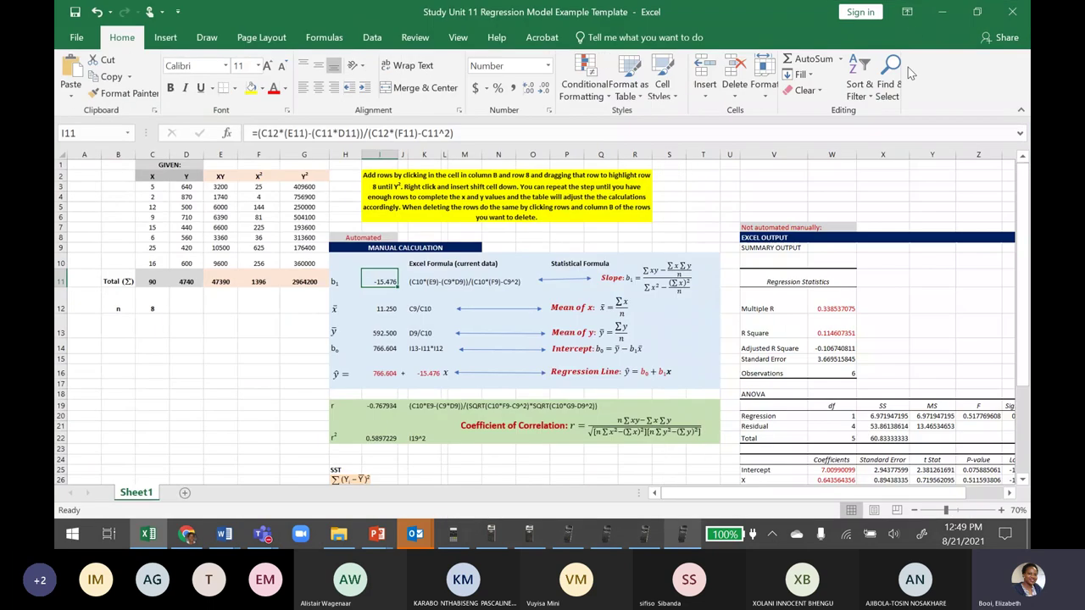
left_click(997, 509)
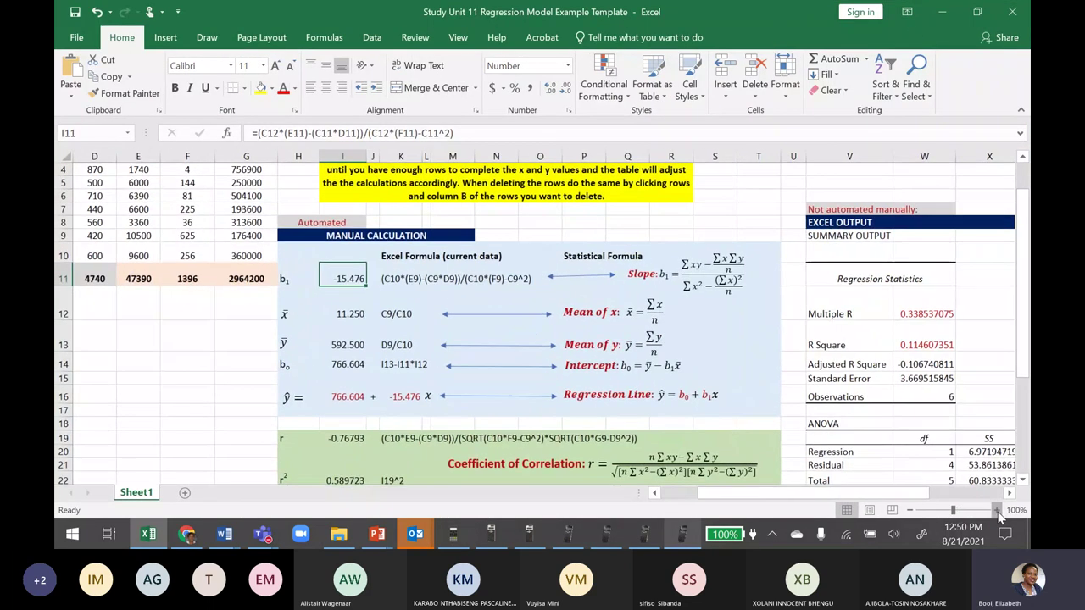
left_click(997, 509)
left_click_drag(1026, 244, 1028, 344)
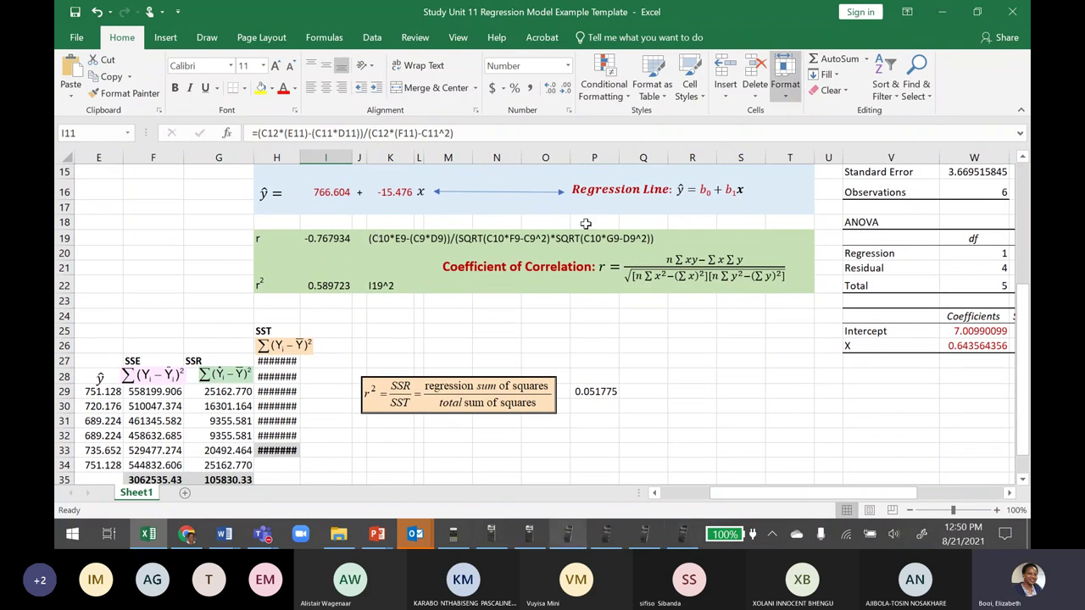
Switch to the PowerPoint slide show, go to the Exercise 4 slide and underline "ten" in the question in red
mouse_move(381, 537)
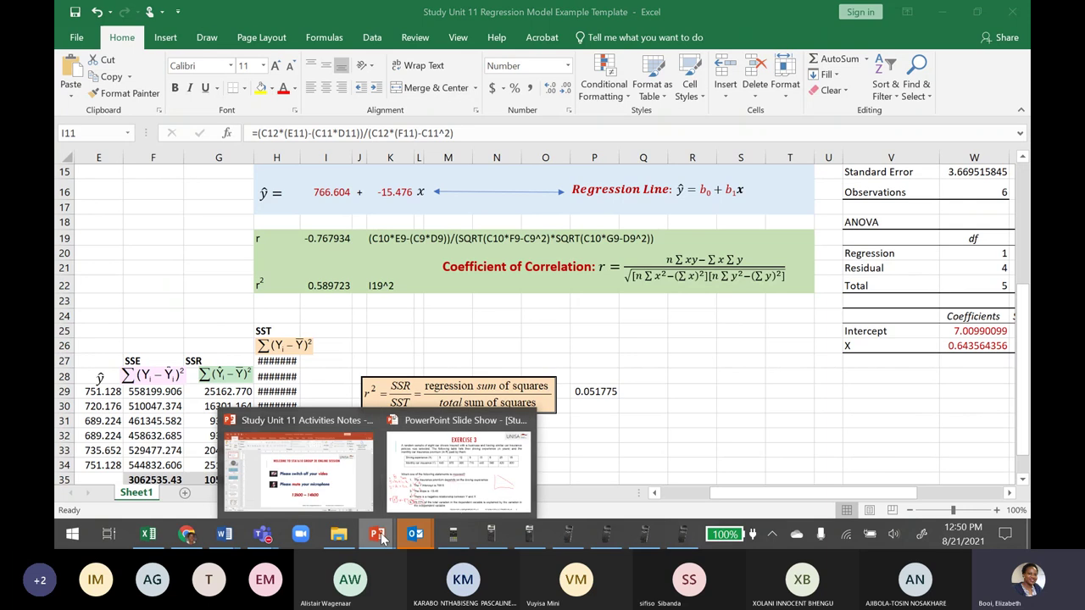
left_click(445, 483)
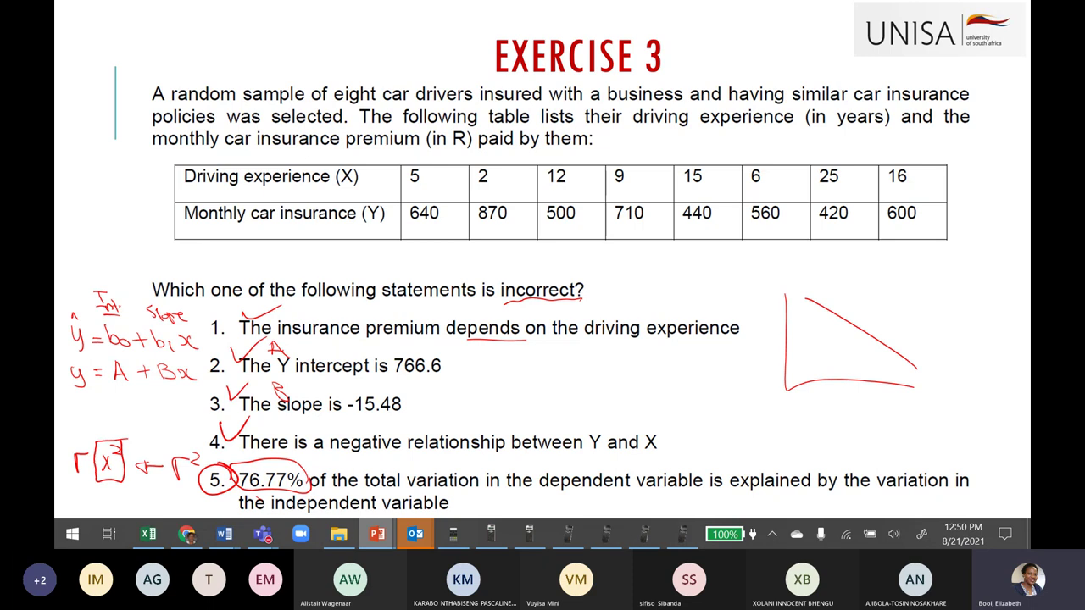
key("Right")
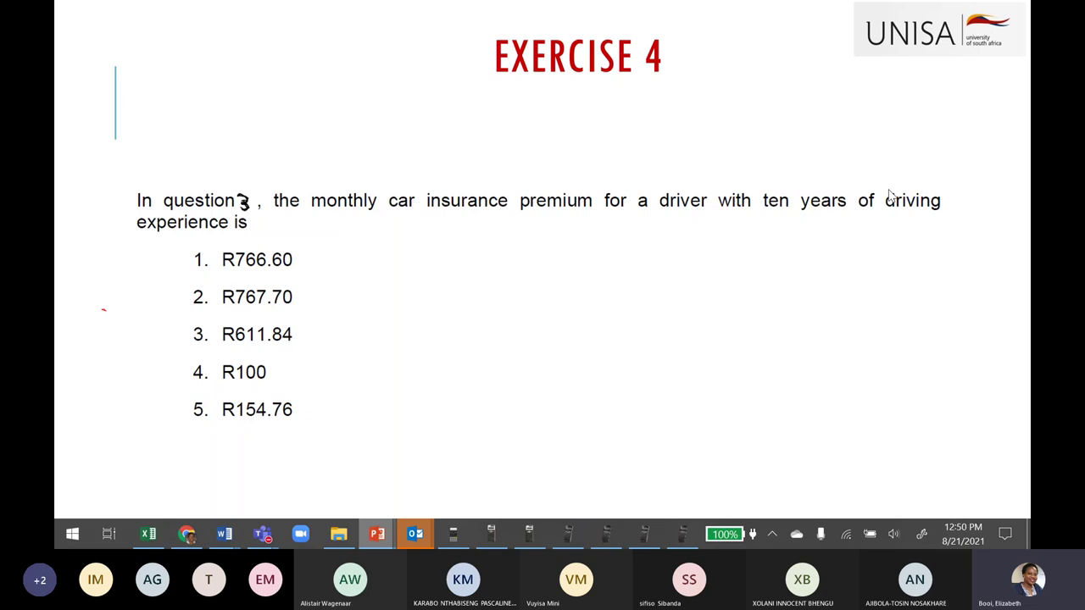
mouse_move(756, 213)
left_mouse_down()
mouse_move(791, 212)
mouse_move(762, 213)
left_mouse_up()
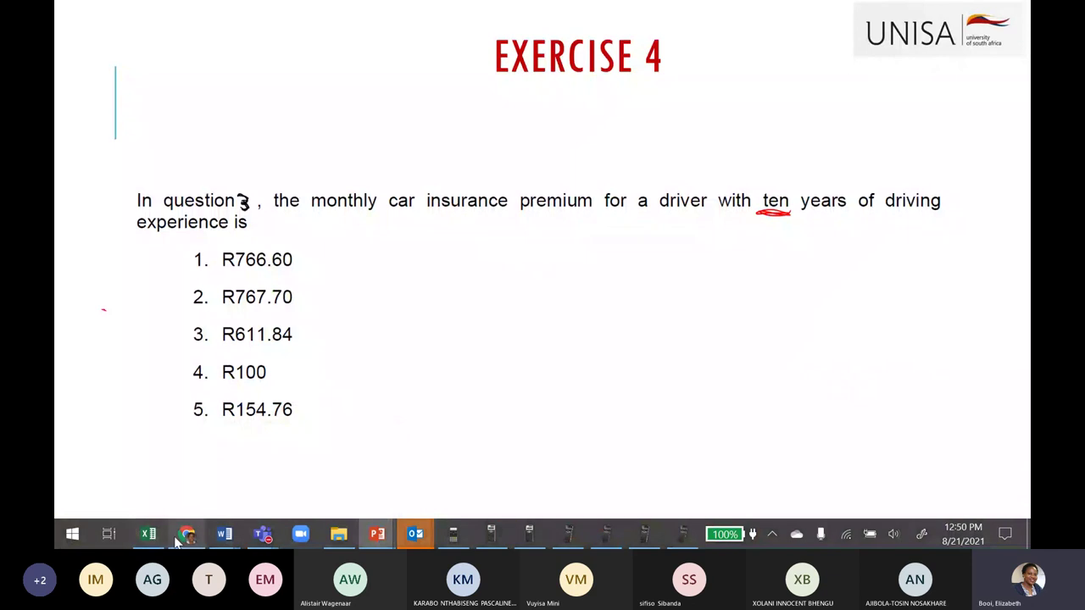
key("Page_Up")
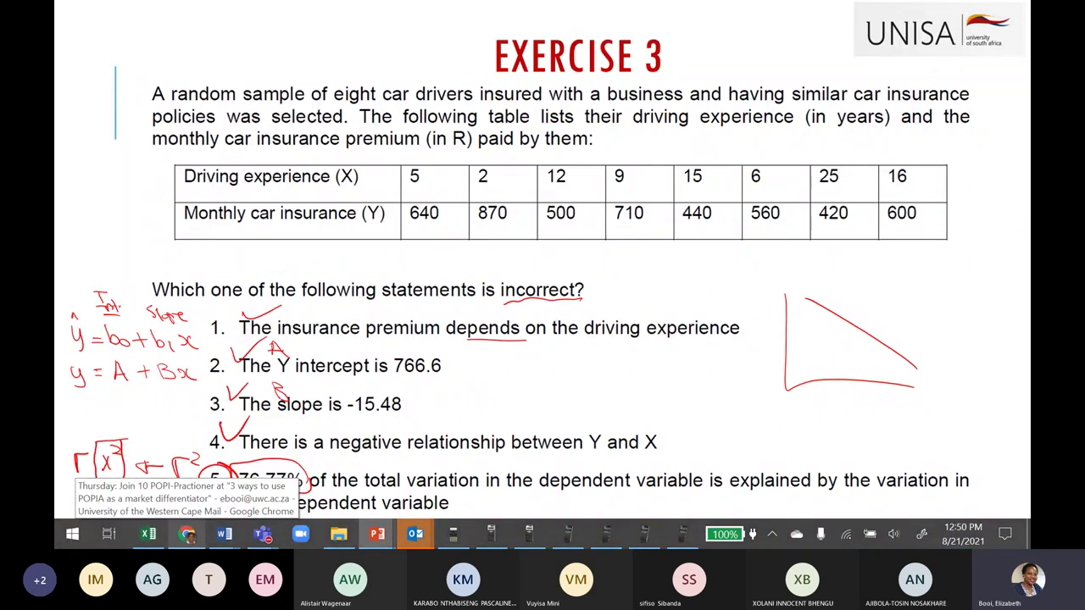
key("Page_Down")
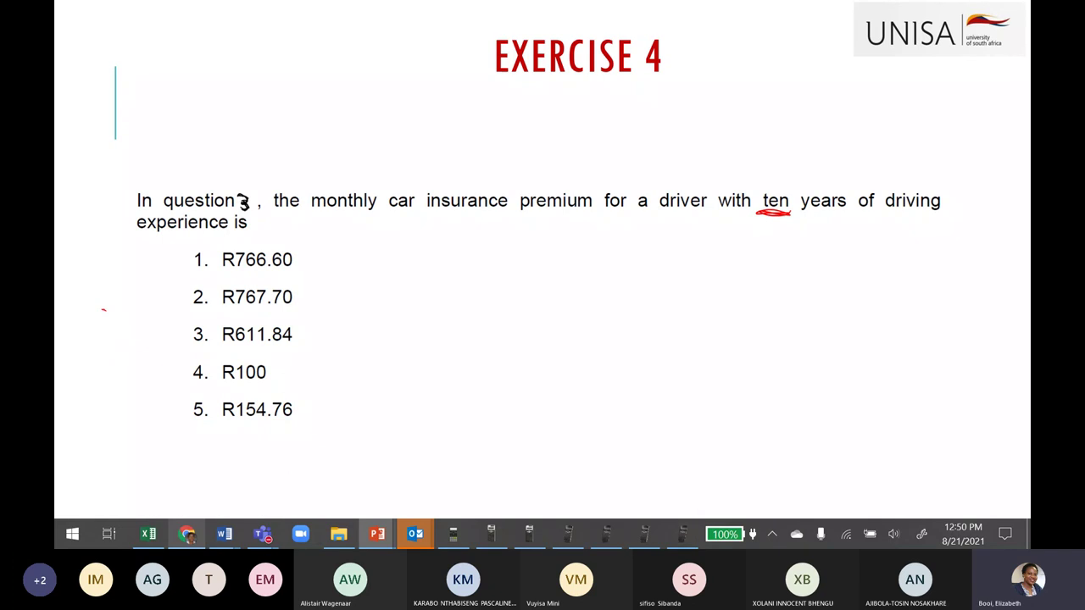
Handwrite "y =" beside the Exercise 4 answers and bring up regression values a and b on the Sharp EL-W506T calculator
mouse_move(412, 251)
left_mouse_down()
mouse_move(432, 253)
mouse_move(421, 297)
left_mouse_up()
mouse_move(446, 272)
left_mouse_down()
mouse_move(465, 270)
mouse_move(484, 288)
left_mouse_up()
mouse_move(454, 534)
left_click(682, 534)
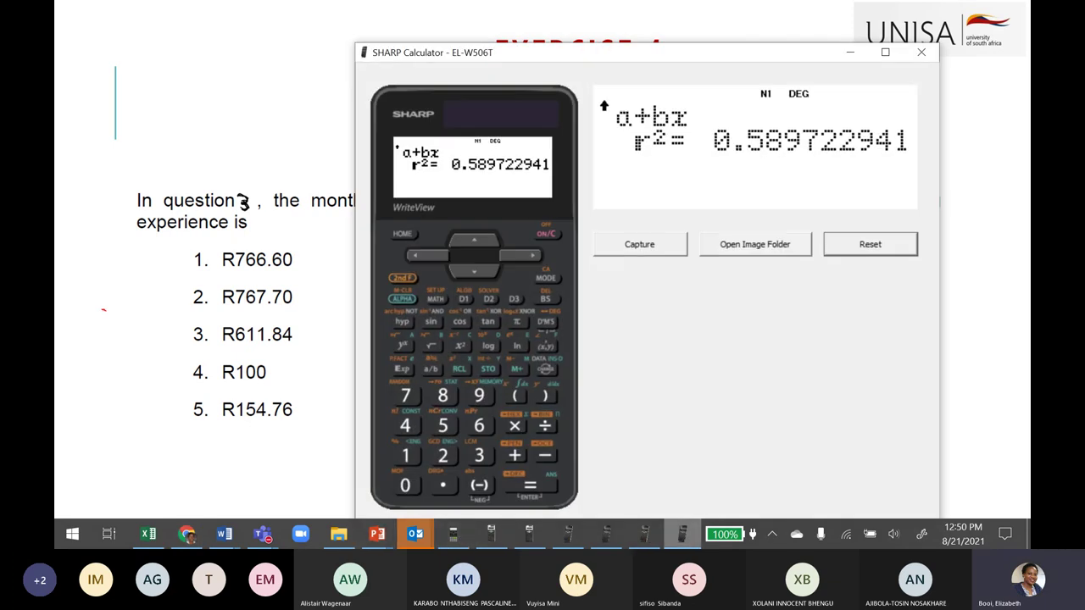
left_click(474, 239)
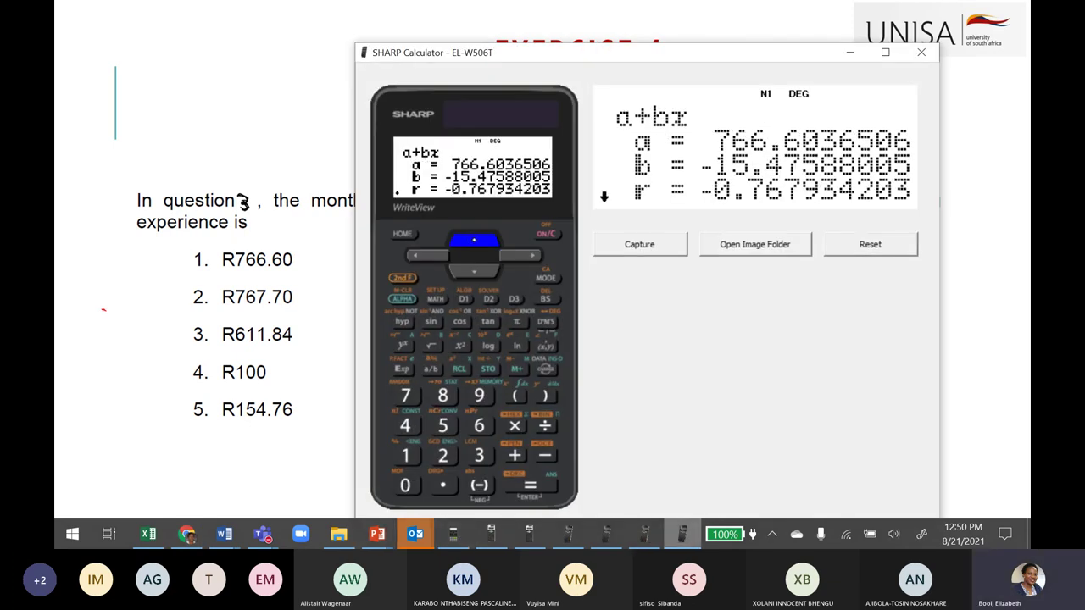
Complete the handwritten regression equation on the Exercise 4 slide as y = 766,60 − 15,48x, using the calculator's coefficients
key("alt+Tab")
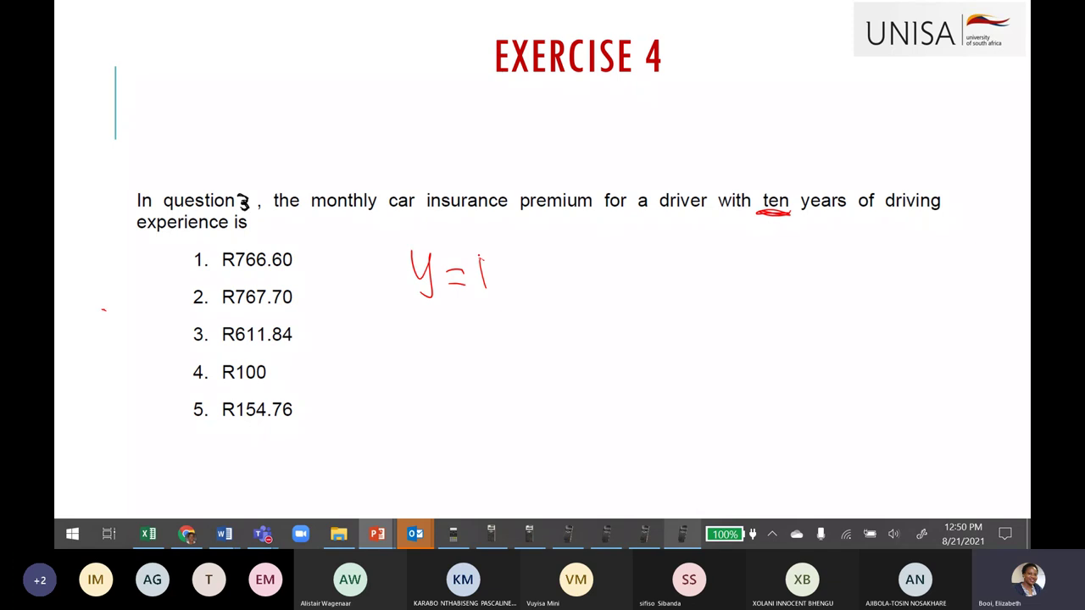
left_click_drag(521, 259, 513, 275)
key("alt+Tab")
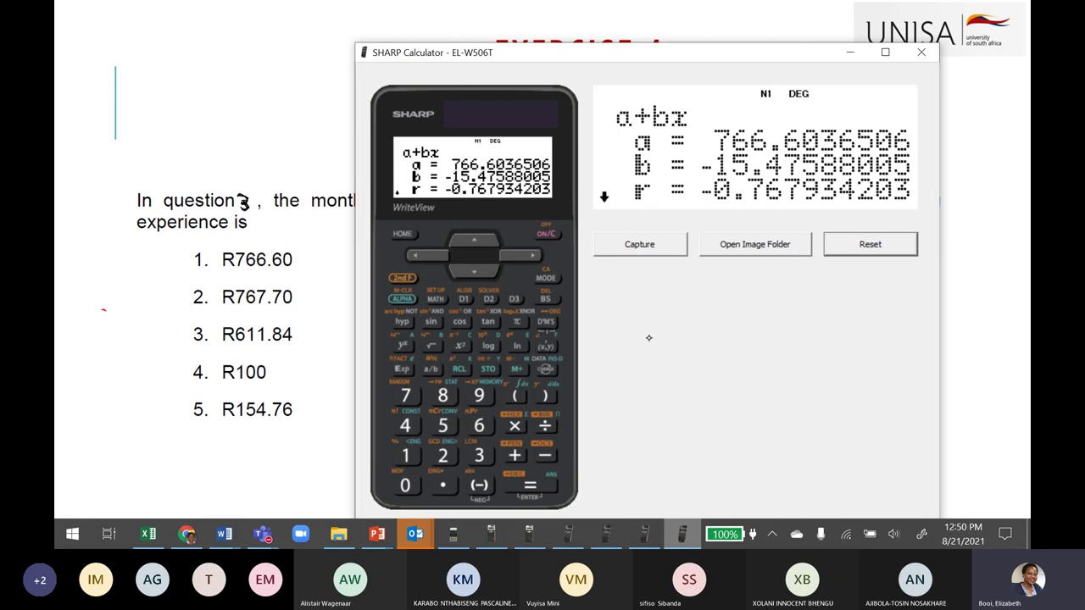
key("alt+Tab")
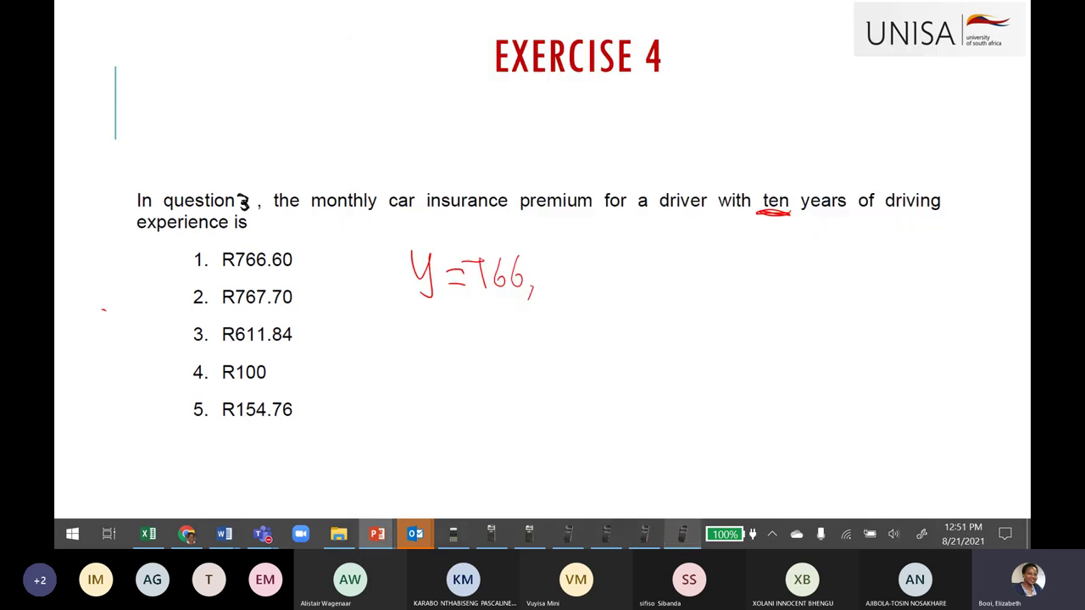
mouse_move(555, 254)
left_mouse_down()
mouse_move(549, 268)
mouse_move(578, 271)
left_mouse_up()
left_click_drag(599, 275, 632, 273)
left_click_drag(639, 263, 639, 276)
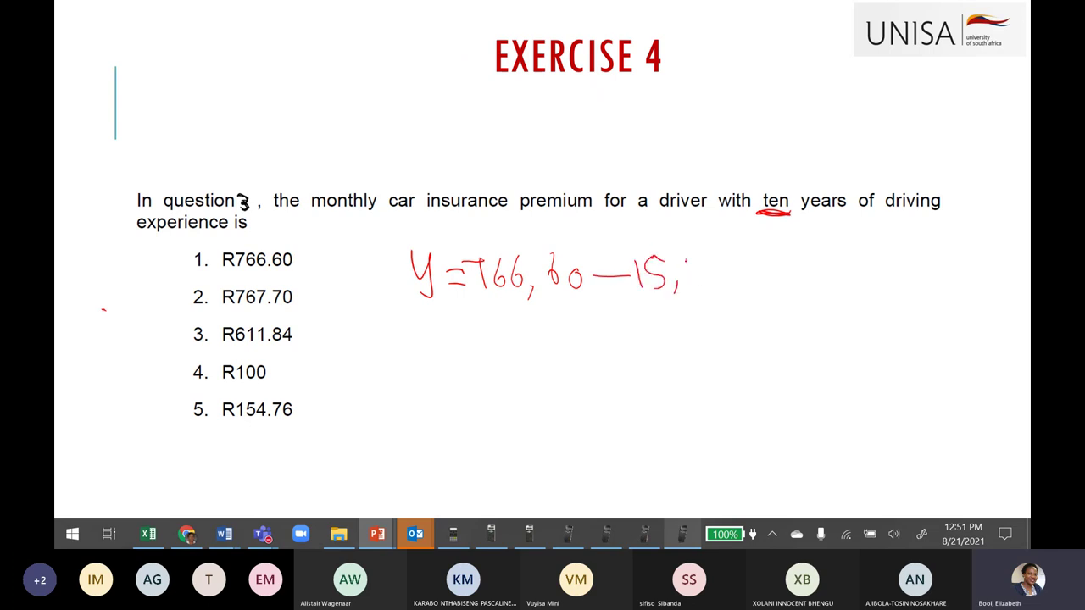
left_click_drag(699, 263, 707, 279)
mouse_move(700, 264)
left_mouse_down()
mouse_move(700, 290)
mouse_move(719, 254)
mouse_move(738, 278)
left_mouse_up()
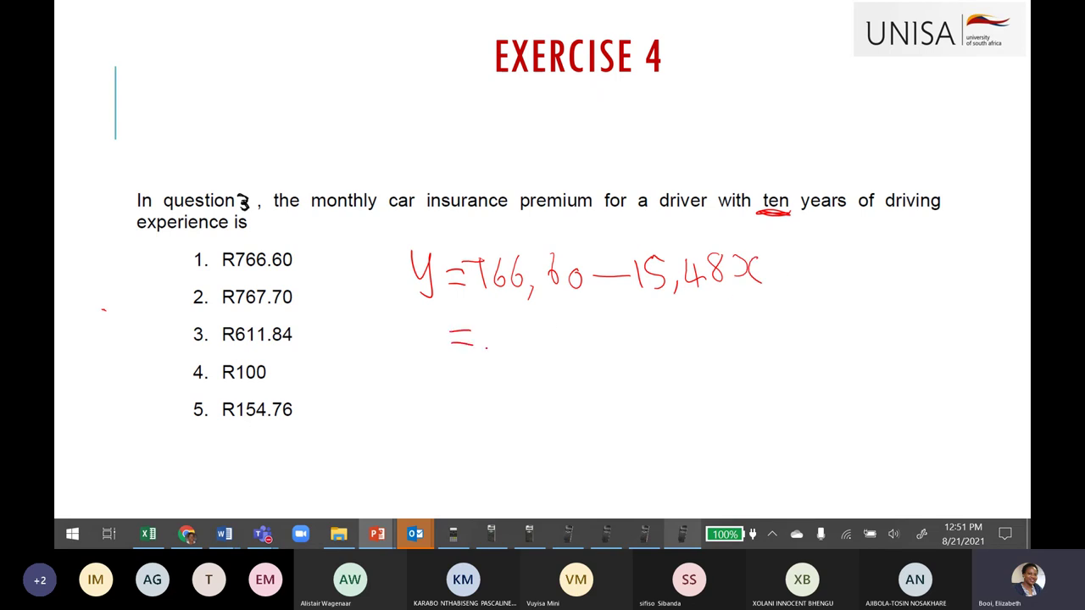
Handwrite the substitution = 766,60 − 15,48(10) beneath the regression equation
mouse_move(512, 318)
left_mouse_down()
mouse_move(506, 336)
mouse_move(568, 335)
left_mouse_up()
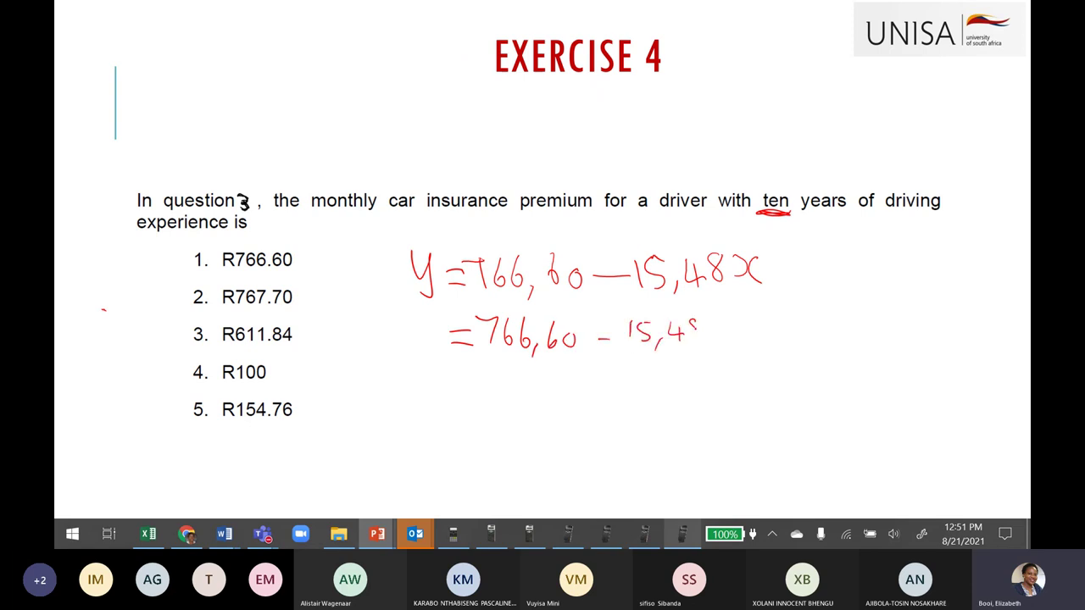
mouse_move(716, 311)
left_mouse_down()
mouse_move(712, 343)
mouse_move(727, 342)
left_mouse_up()
mouse_move(744, 323)
left_mouse_down()
mouse_move(734, 336)
mouse_move(746, 323)
left_mouse_up()
left_click_drag(760, 316, 758, 359)
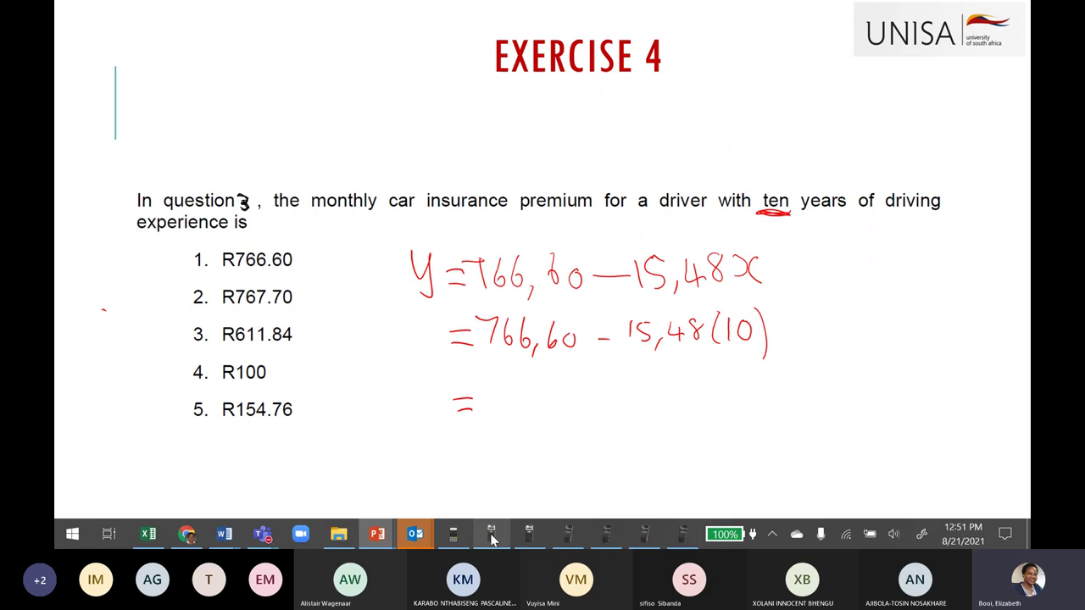
Open the Sharp EL-531TG calculator, move it aside and enter 766.6
left_click(527, 539)
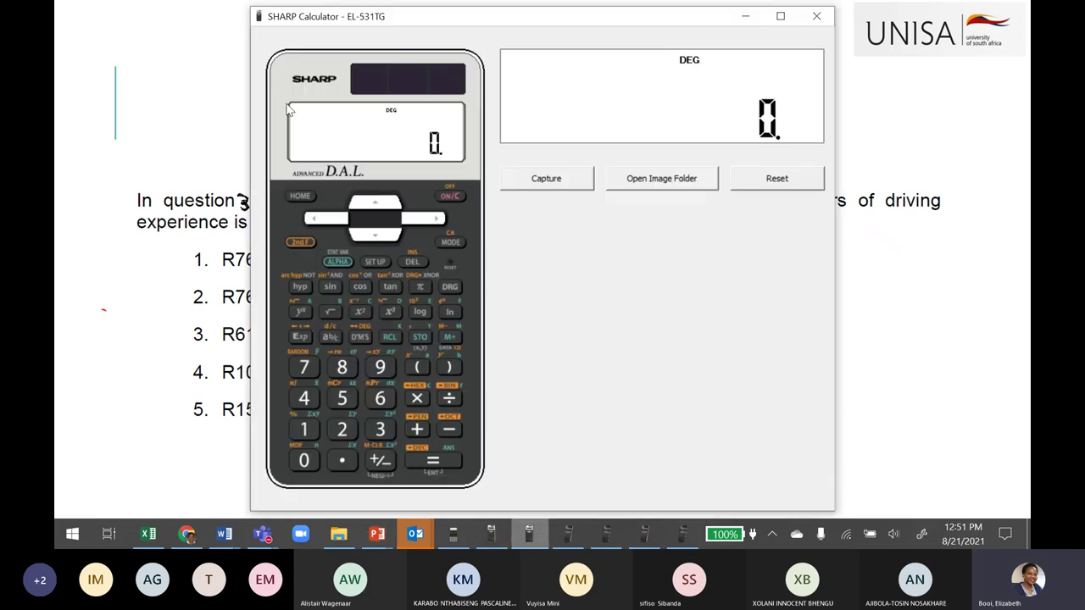
left_click_drag(443, 27, 367, 22)
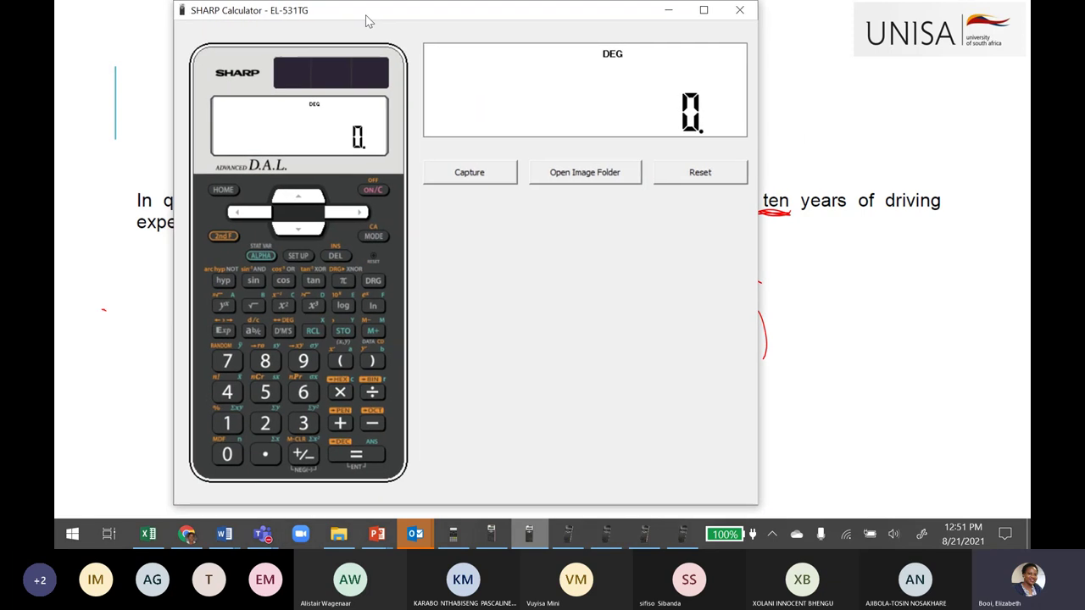
left_click(229, 366)
left_click(304, 392)
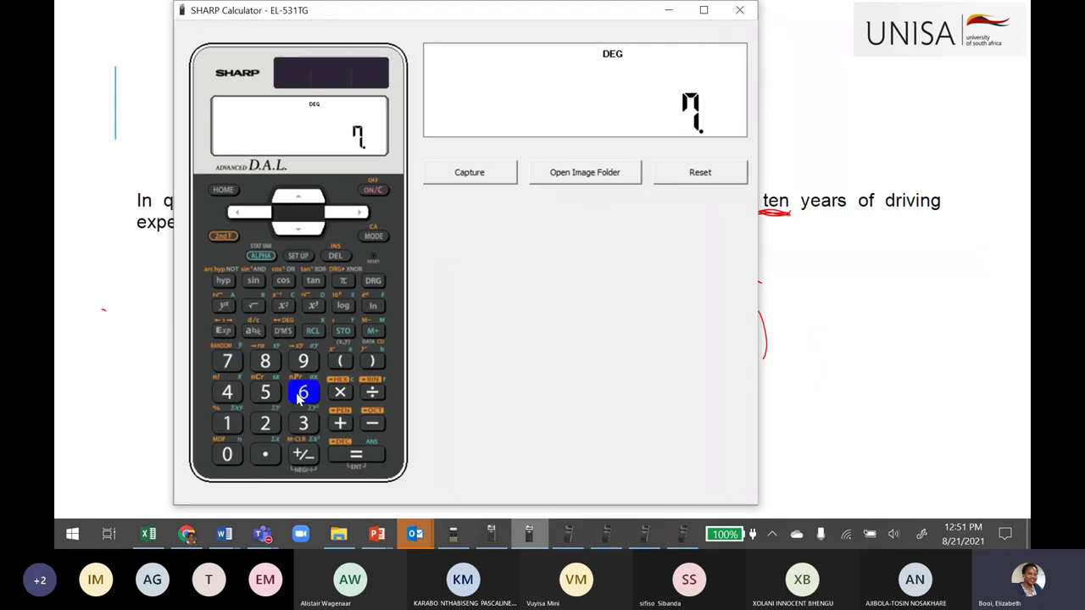
left_click(303, 392)
left_click(266, 455)
left_click(303, 394)
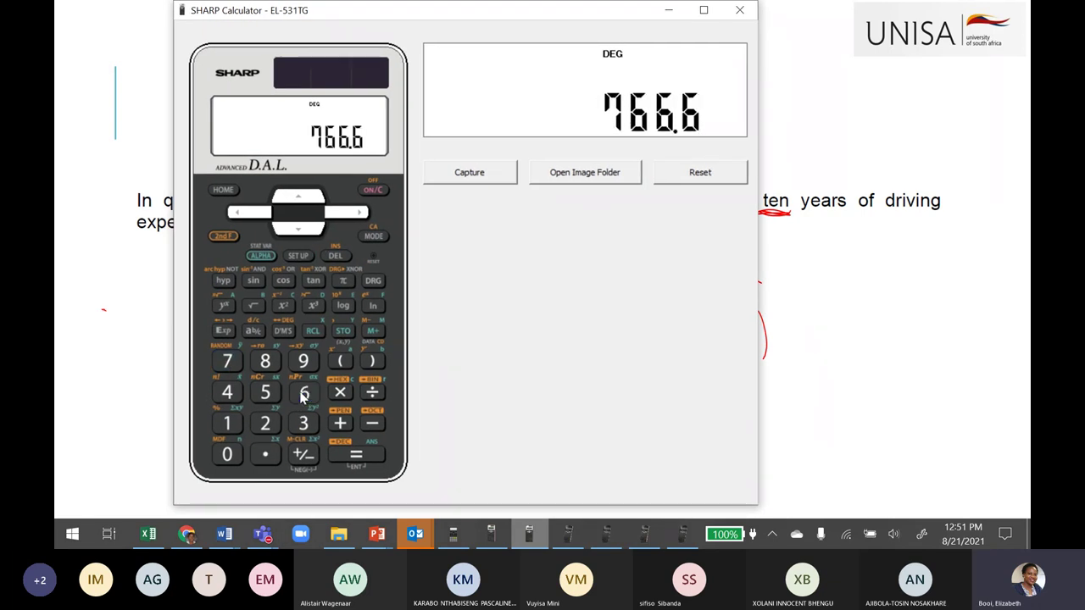
Extend the calculator expression with minus 15.48, replacing the mistaken plus sign
left_click(339, 423)
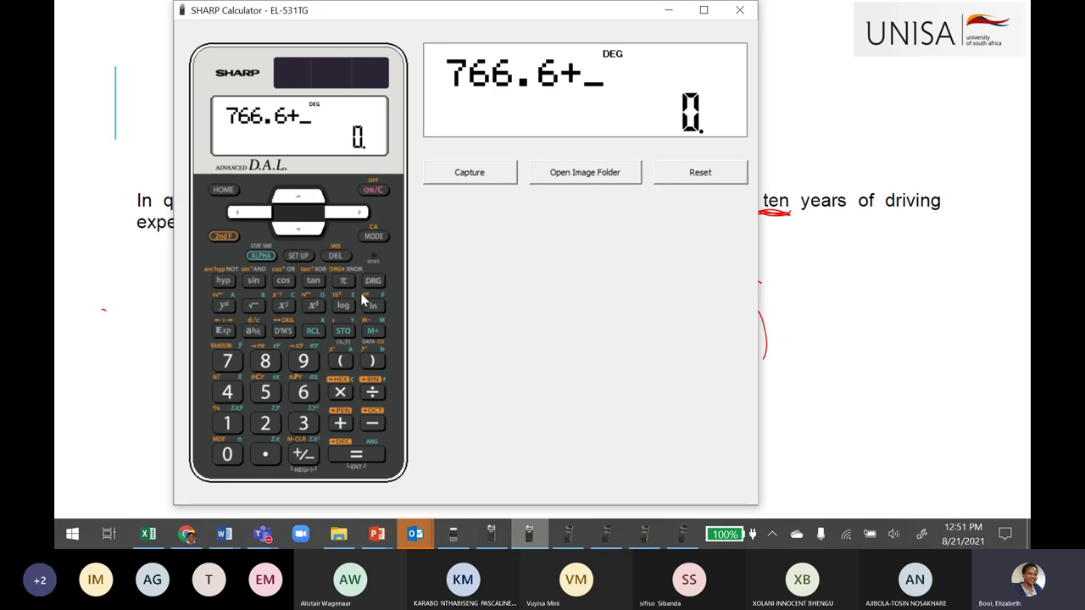
left_click(338, 256)
left_click(373, 425)
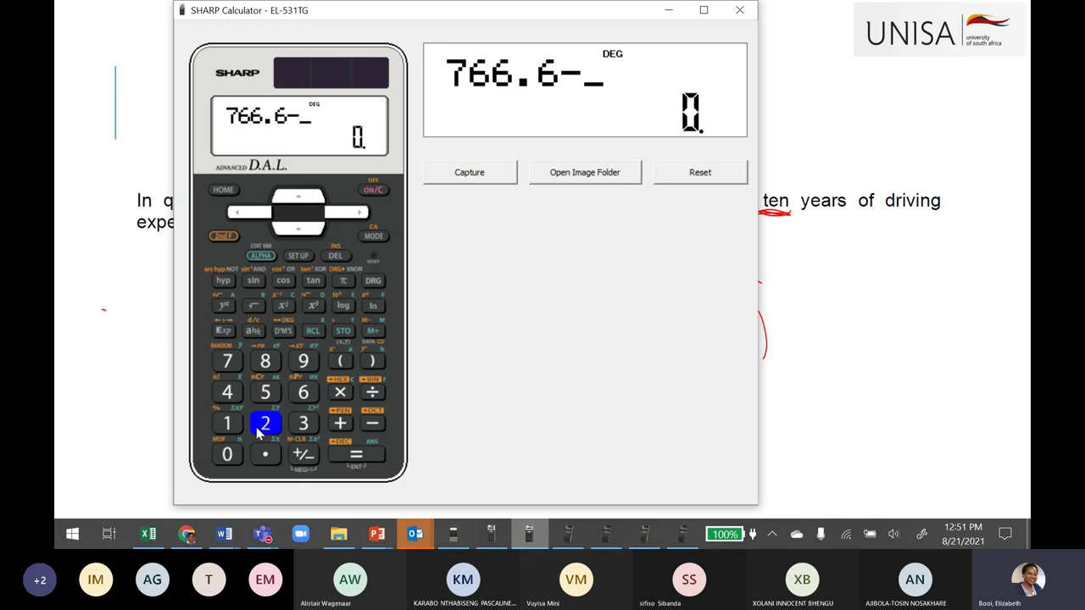
left_click(227, 423)
left_click(266, 392)
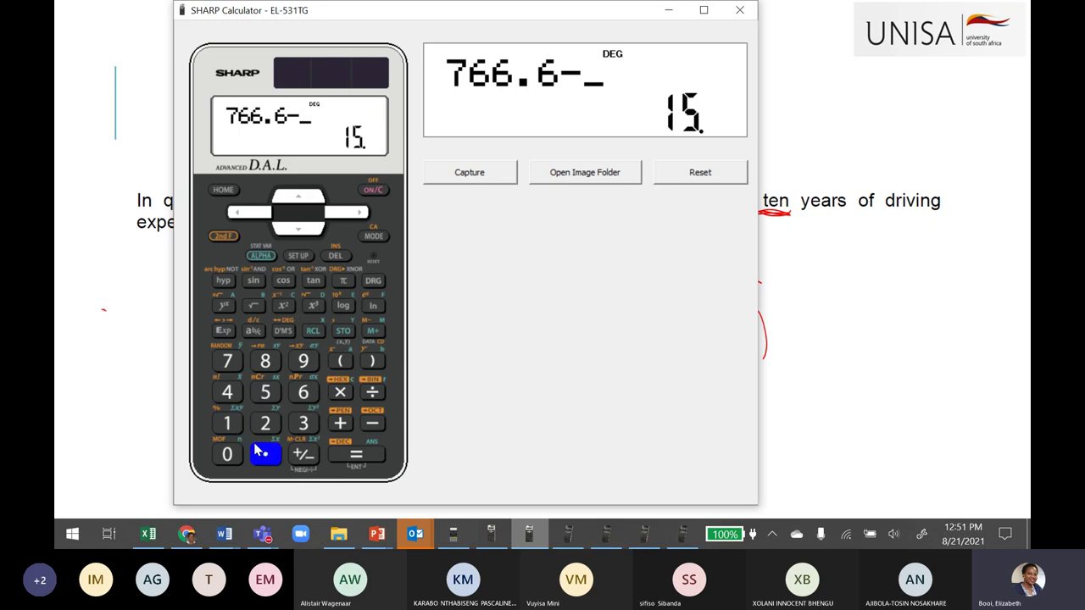
left_click(228, 391)
left_click(266, 363)
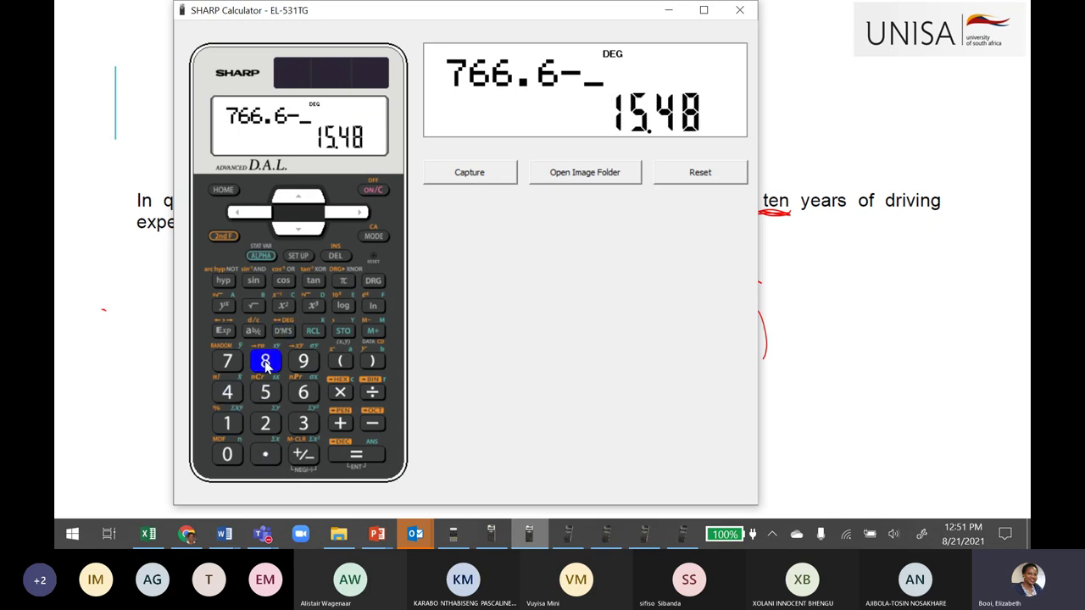
Multiply the 15.48 term by (10) and evaluate the whole calculator expression
left_click(340, 359)
left_click(229, 426)
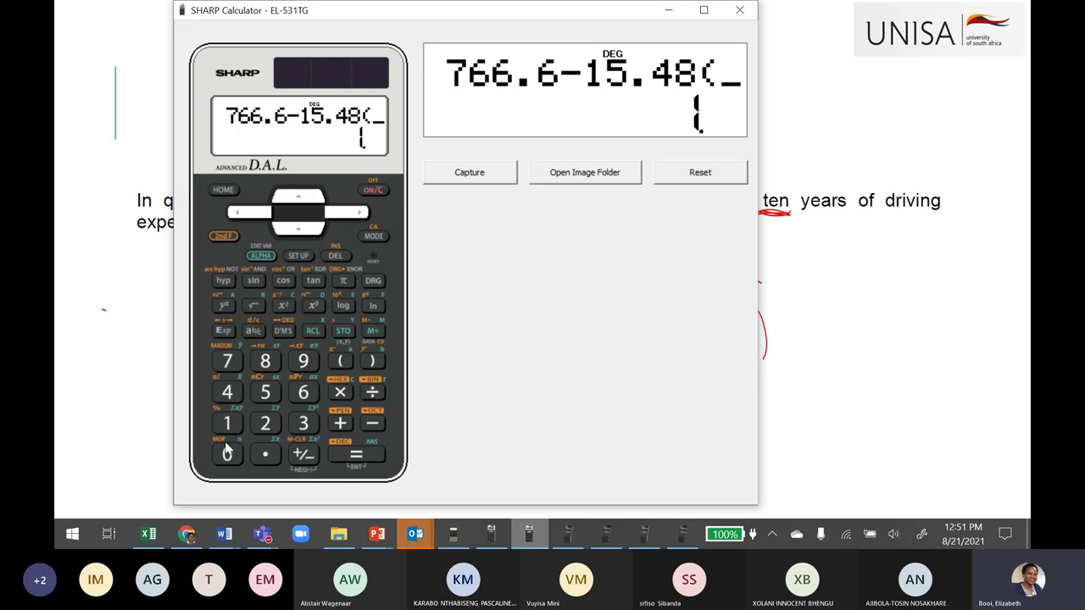
left_click(227, 453)
left_click(373, 360)
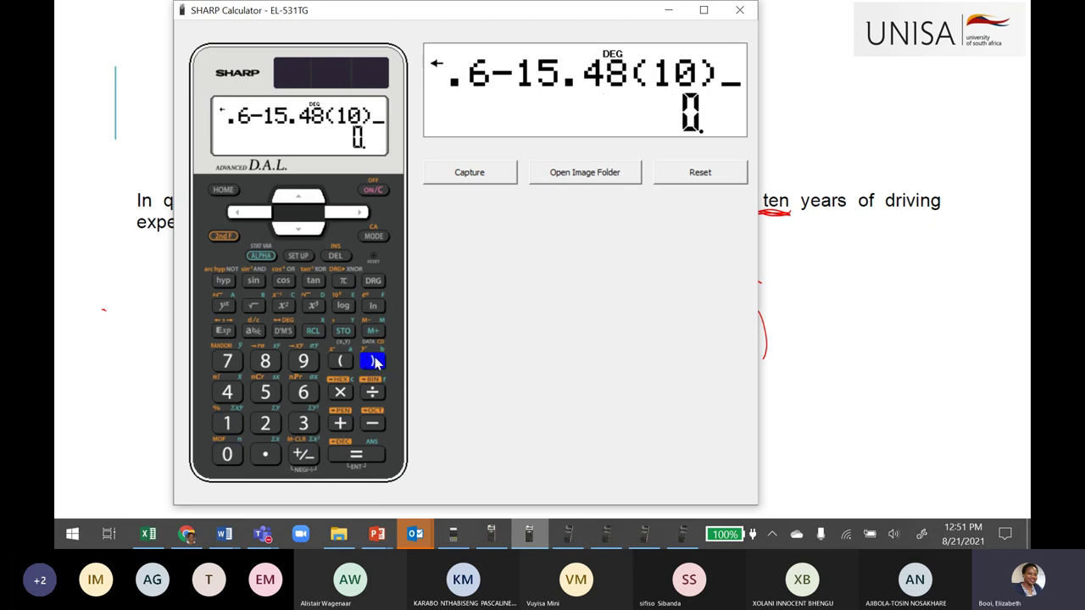
left_click(356, 454)
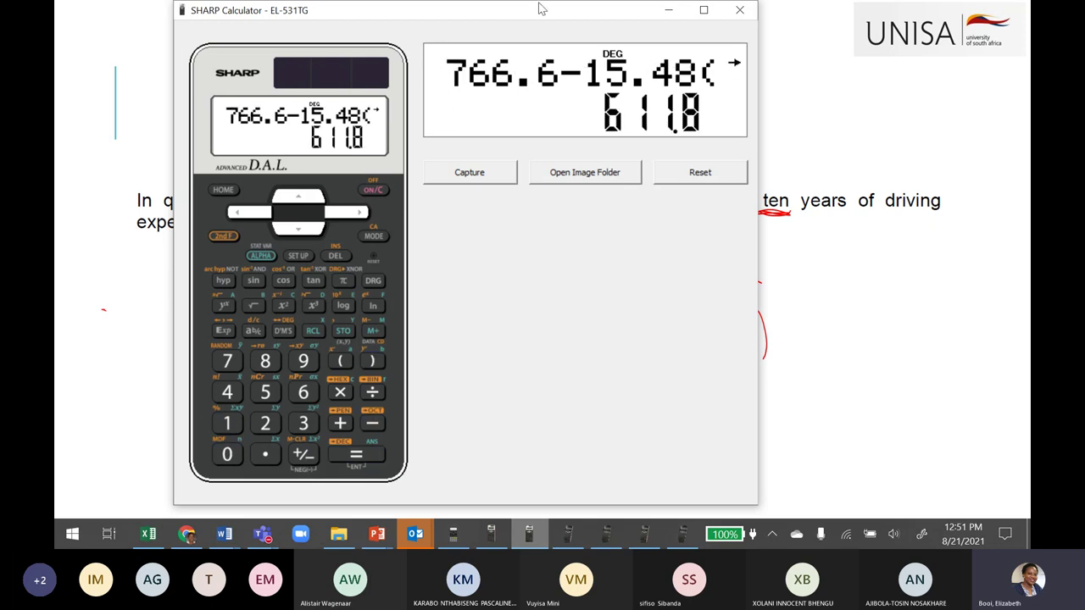
Put the calculator away and handwrite the result 611,80 after the last equals sign on the Exercise 4 slide
left_click_drag(538, 8, 748, 29)
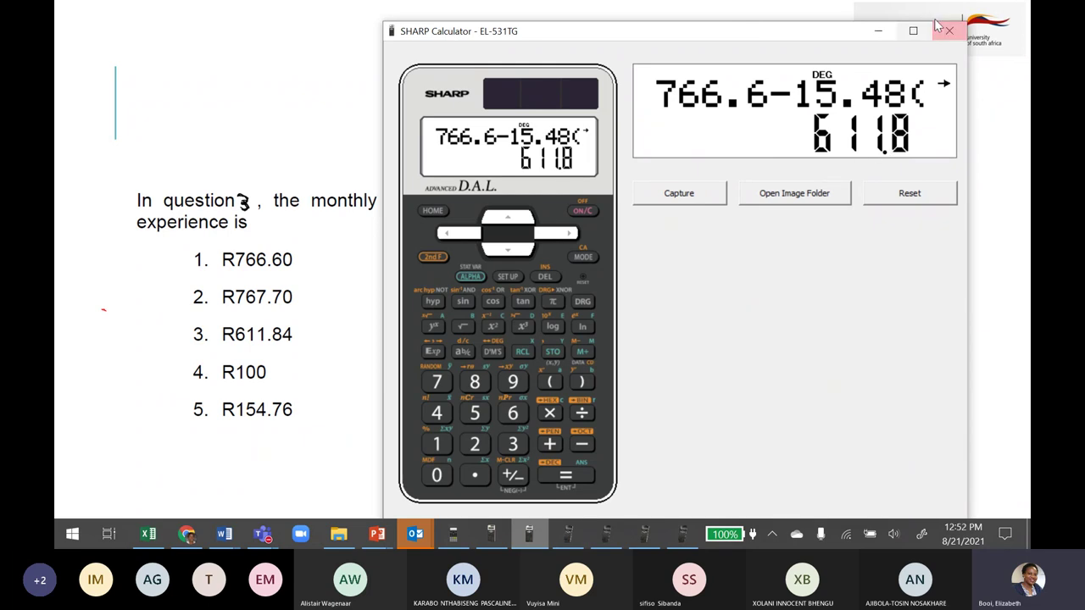
left_click(890, 34)
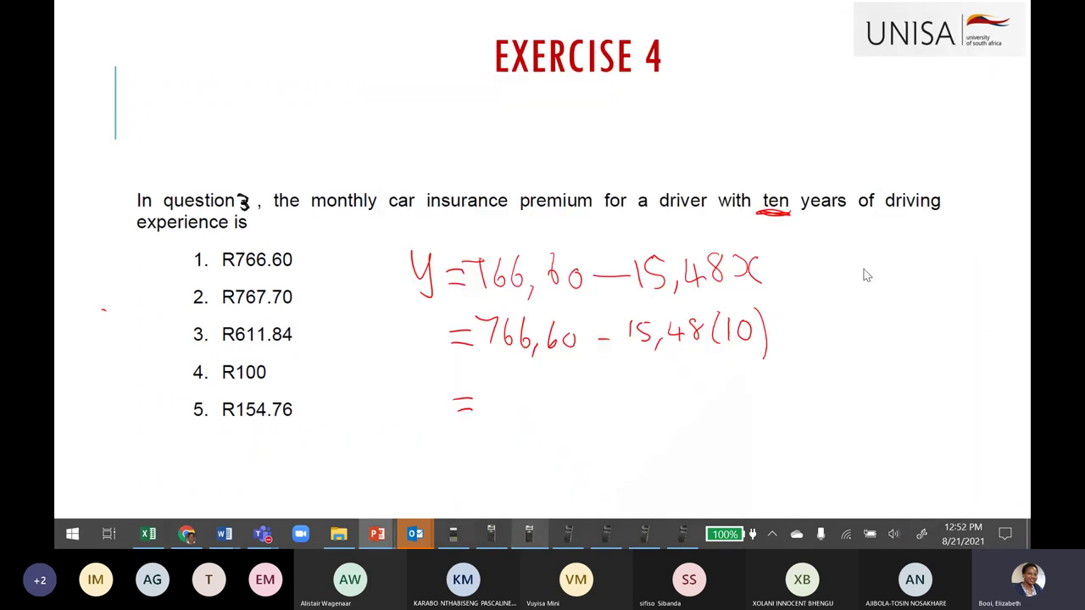
mouse_move(501, 391)
left_mouse_down()
mouse_move(506, 411)
mouse_move(557, 396)
left_mouse_up()
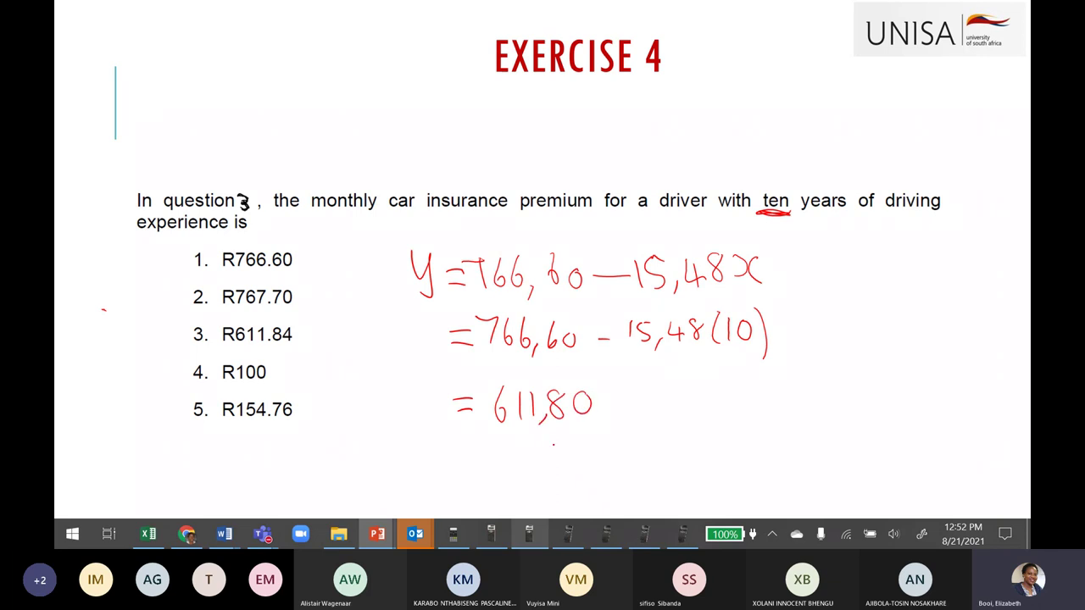
Underline the handwritten result 611,80 with an arrow and circle answer option 3 on the Exercise 4 slide
left_click_drag(616, 436, 448, 439)
left_click_drag(592, 415, 591, 456)
left_click_drag(204, 320, 209, 323)
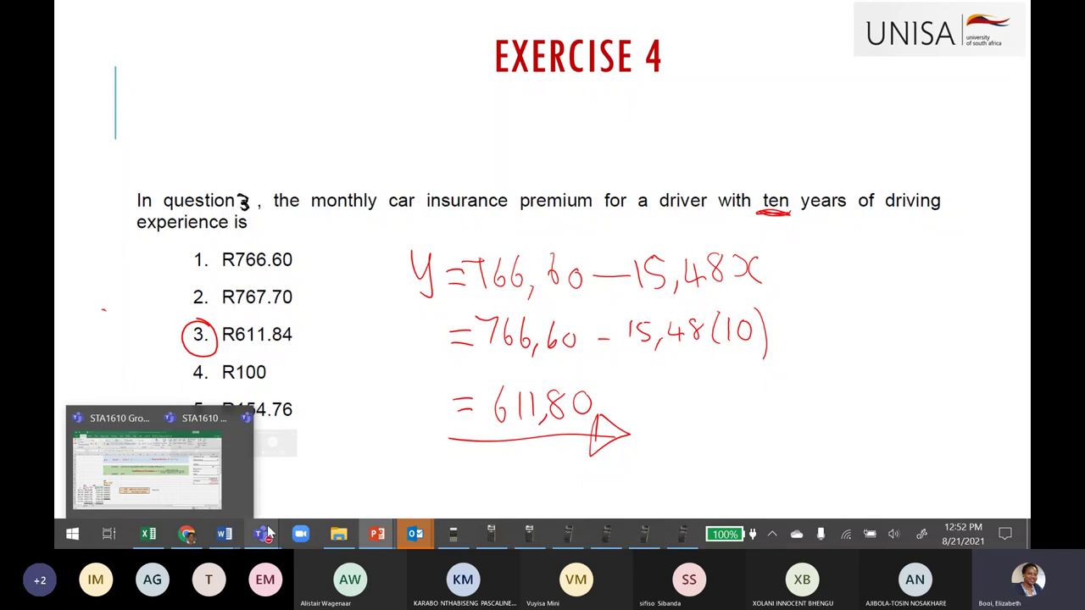
Open the Casio fx-82/85/350ES PLUS calculator, move it clear of the lower screen edge and replace its expression with 10
left_click(457, 537)
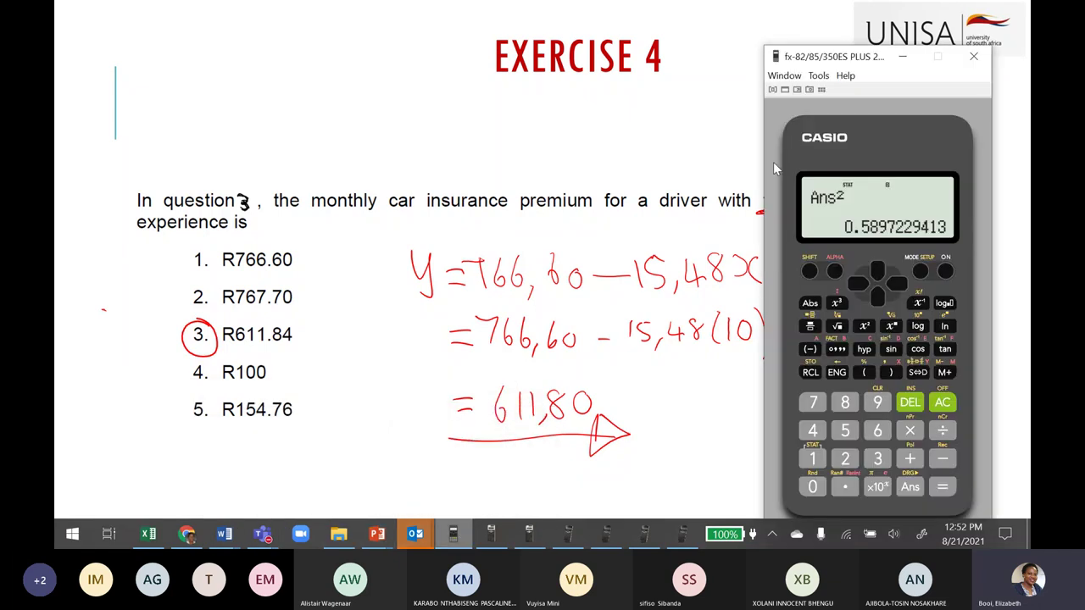
left_click_drag(854, 62, 834, 24)
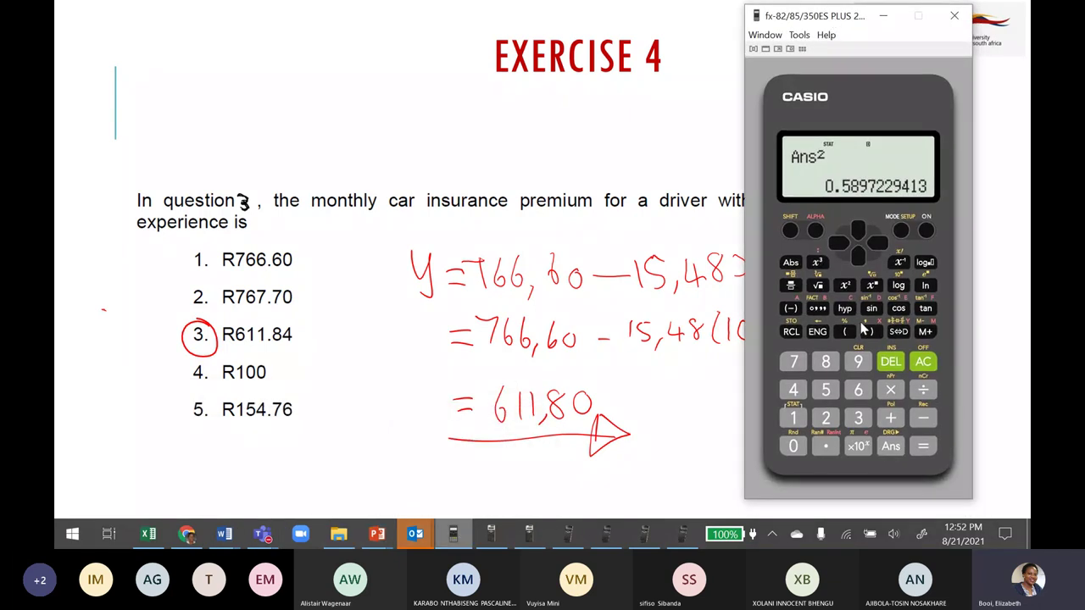
left_click(925, 365)
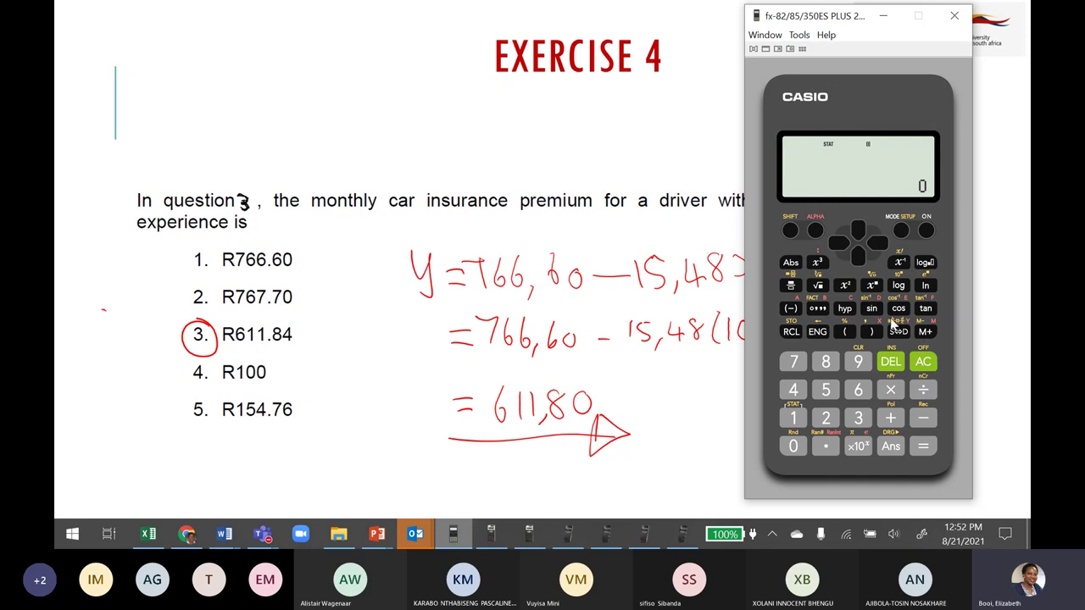
left_click(794, 418)
left_click(794, 446)
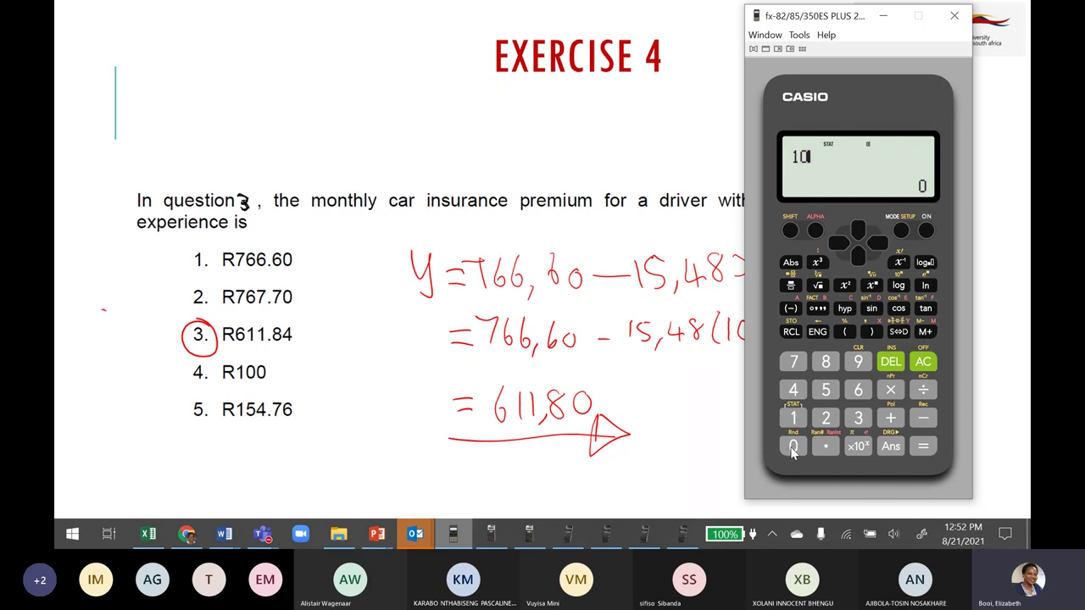
Append the regression estimate function ŷ to the 10, evaluate it, and return to the Exercise 4 slide
left_click(792, 231)
left_click(795, 420)
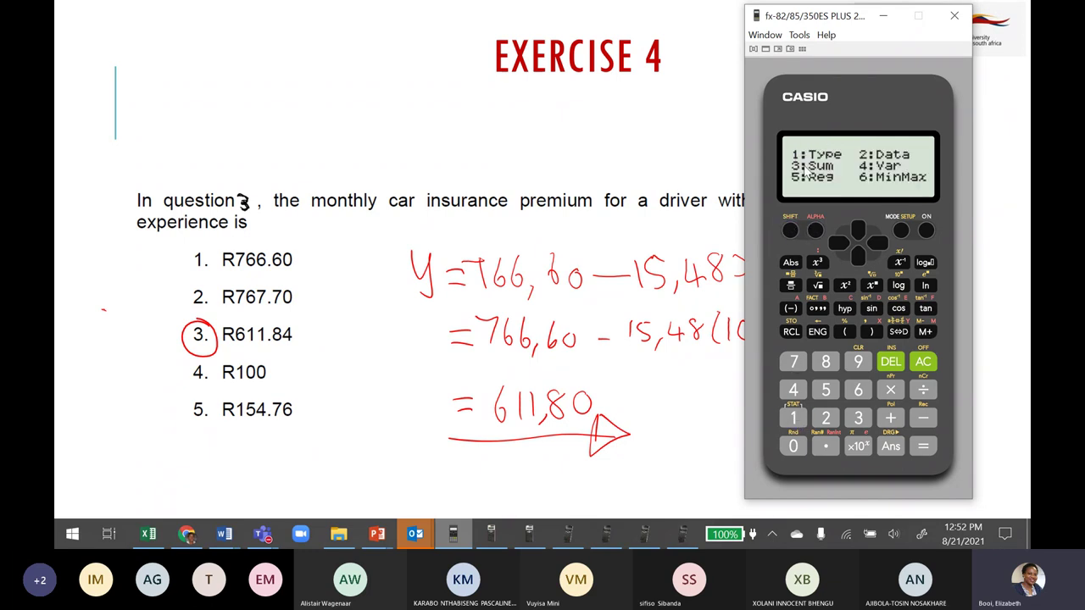
left_click(826, 392)
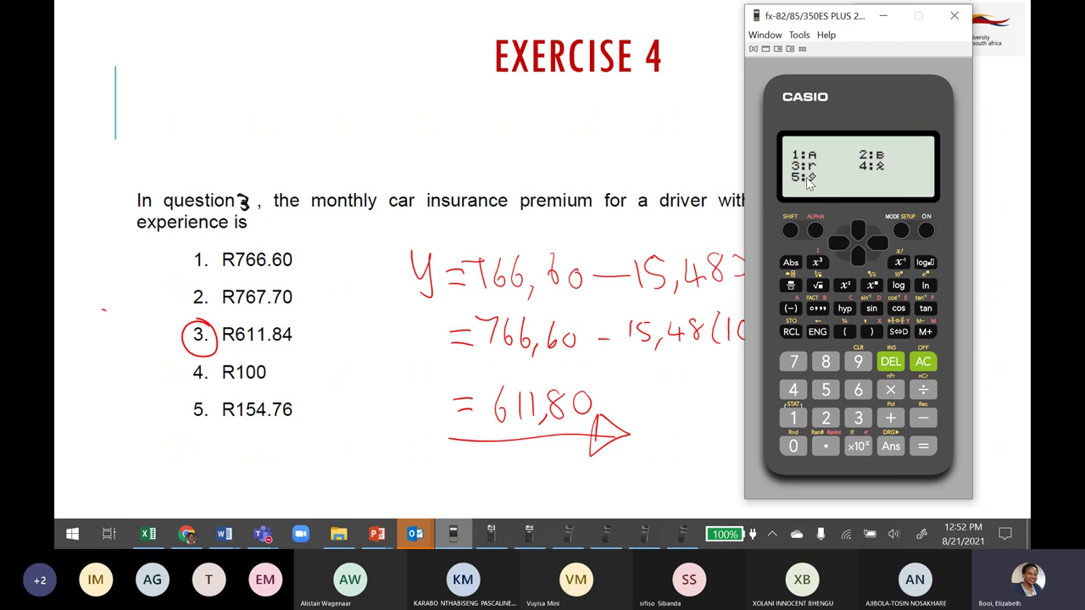
left_click(829, 392)
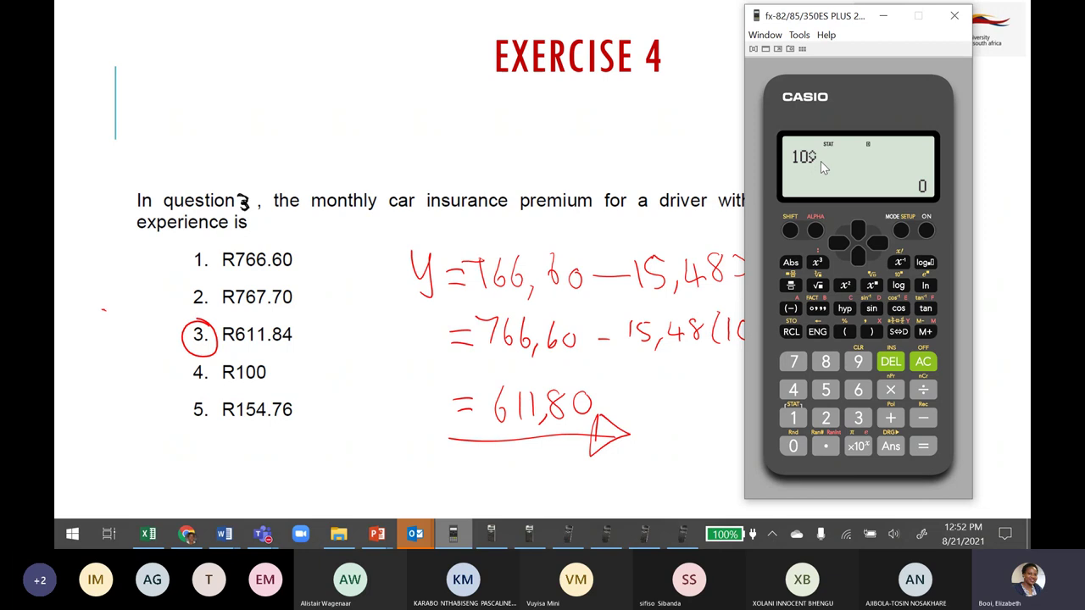
left_click(930, 447)
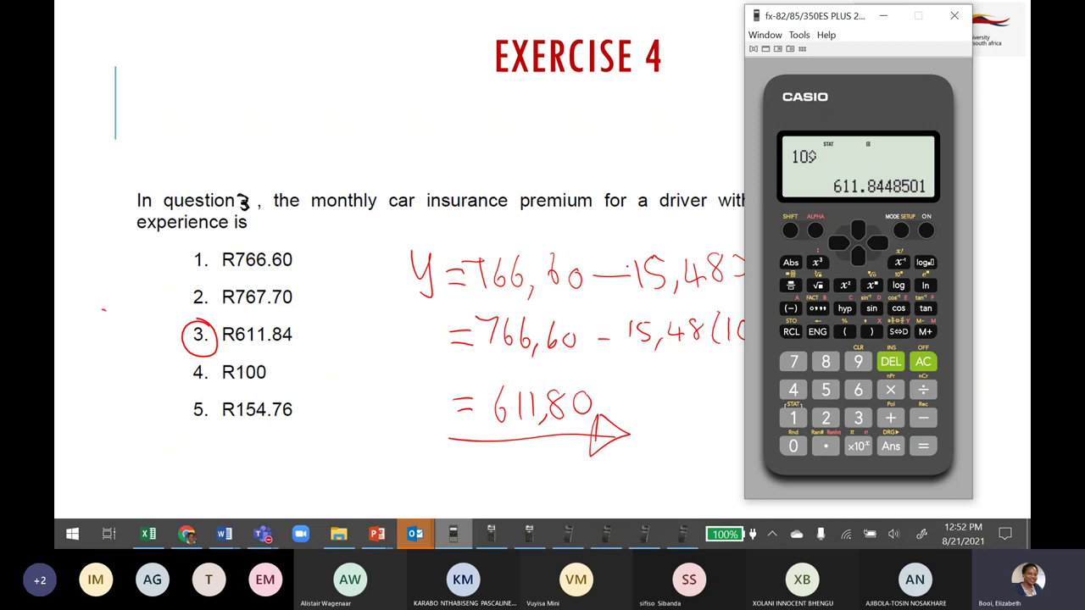
key("alt+Tab")
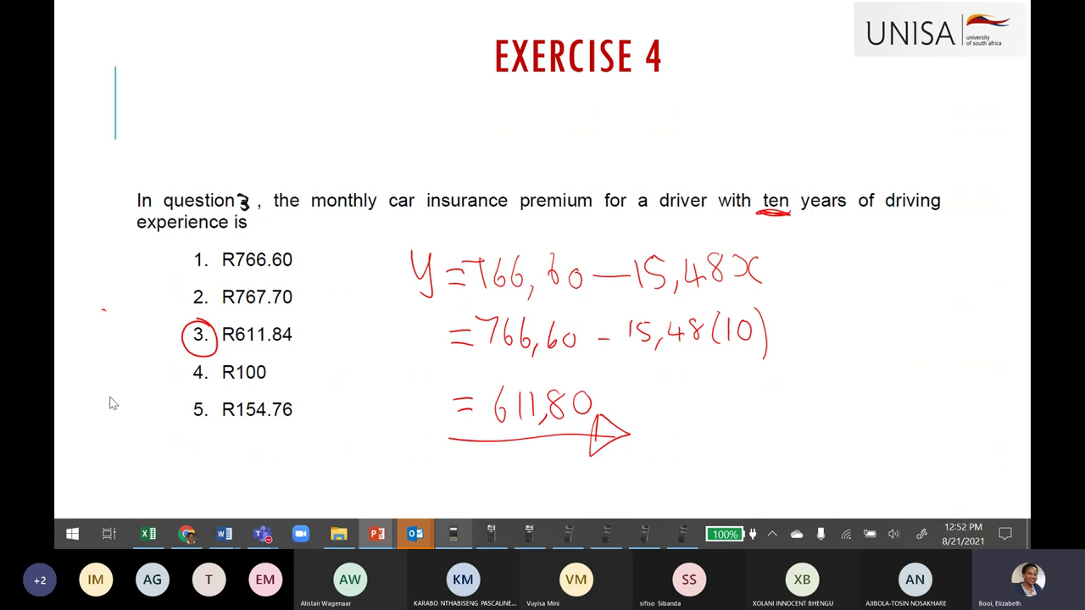
Open the Sharp EL-W506T calculator and check its statistics menu and coefficient options for a prediction function, then clear the display
left_click(454, 543)
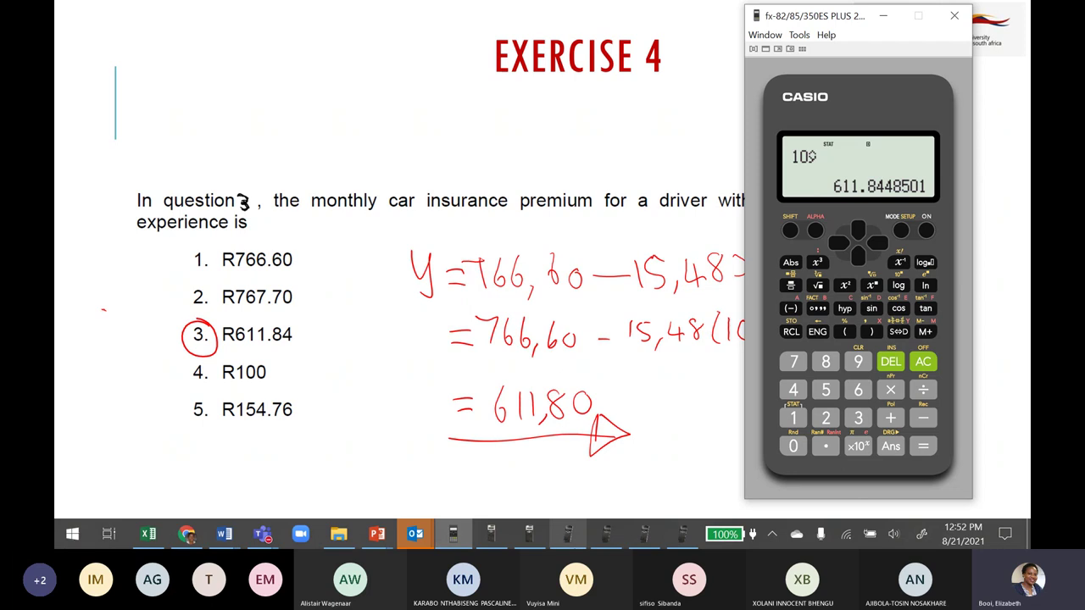
left_click(683, 535)
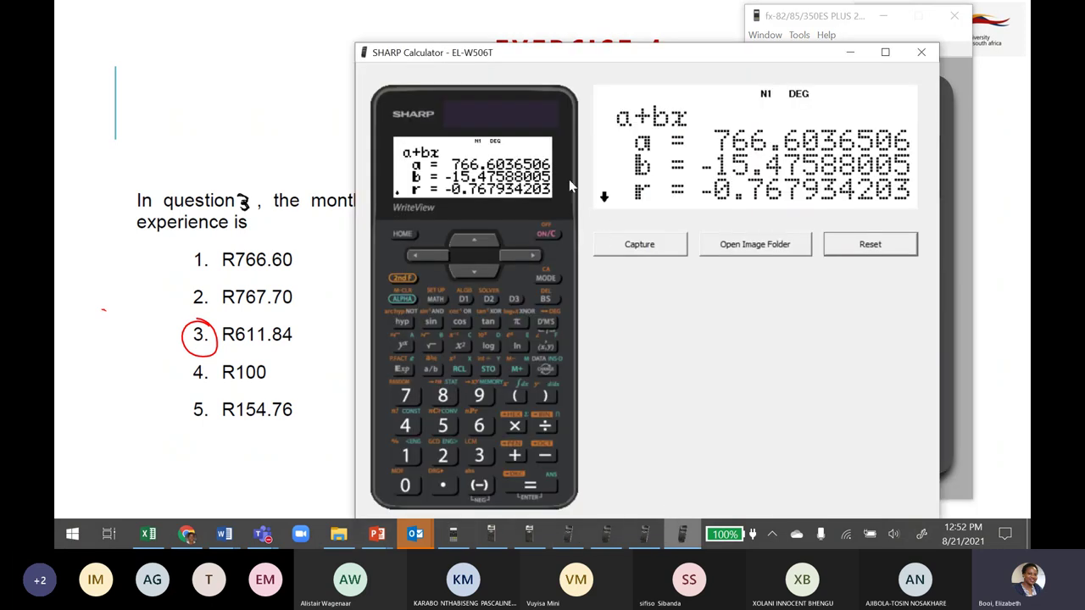
left_click(472, 270)
left_click(475, 242)
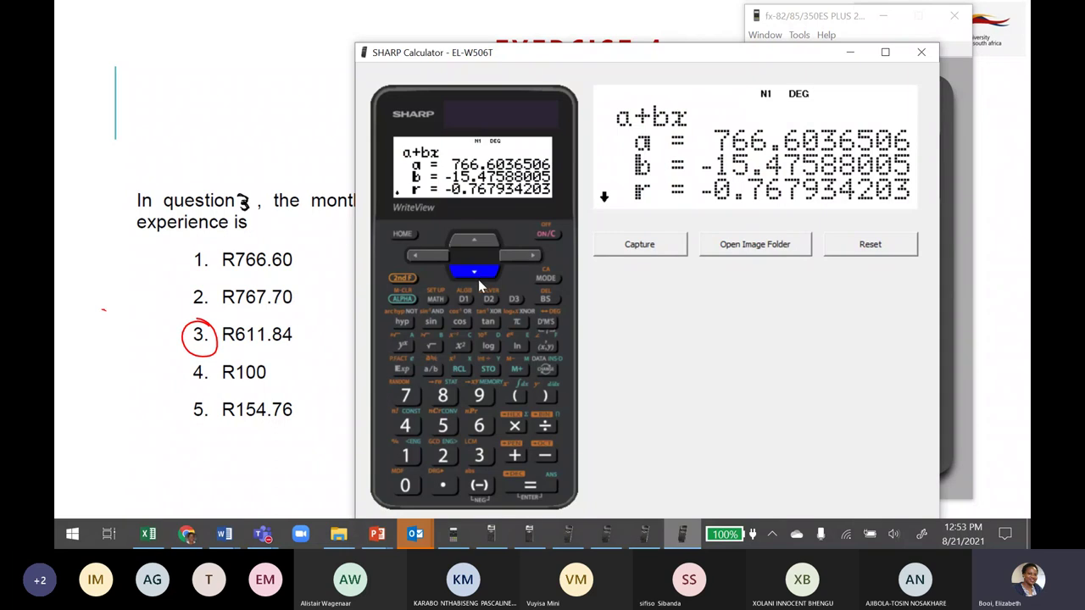
left_click(547, 236)
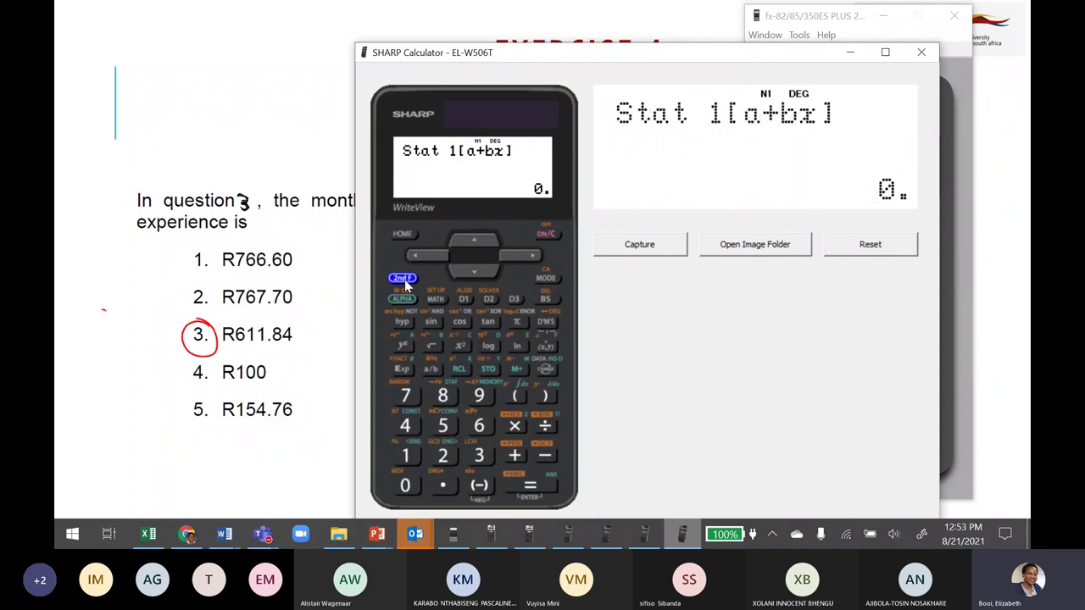
left_click(402, 298)
left_click(451, 396)
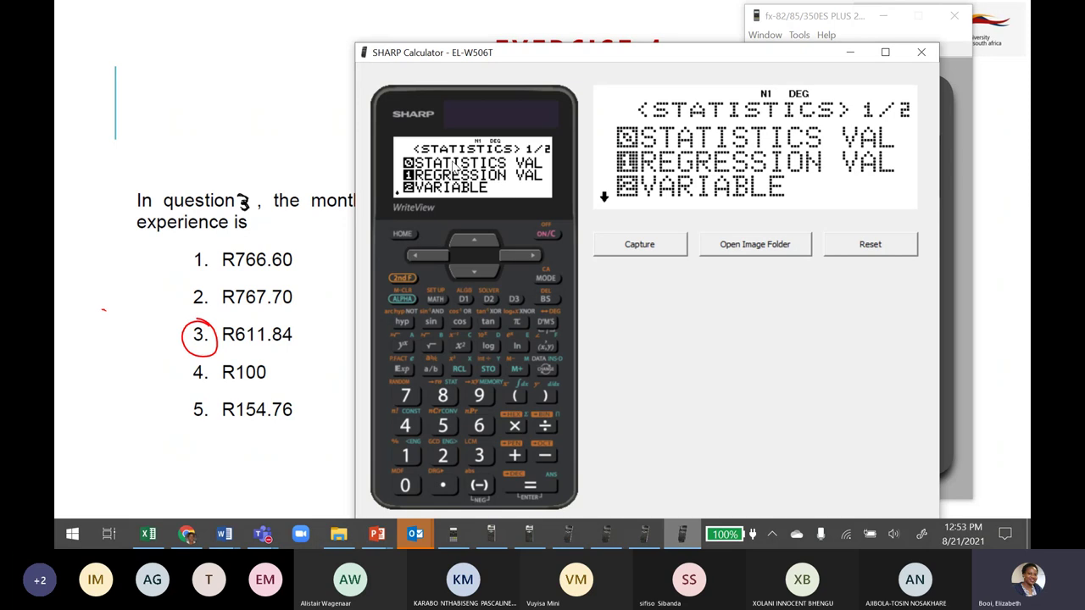
left_click(477, 273)
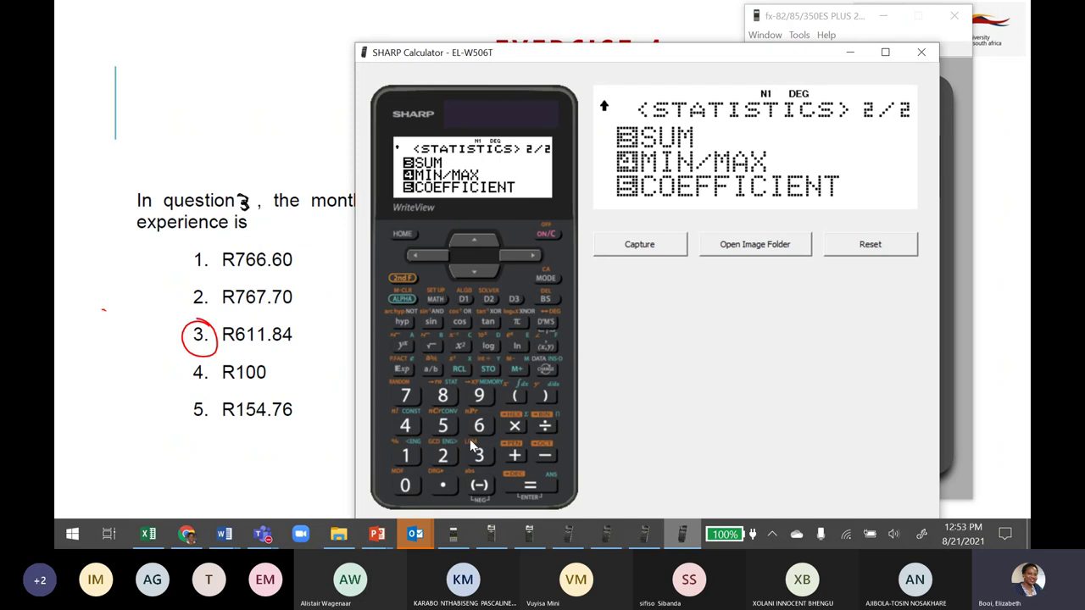
left_click(445, 427)
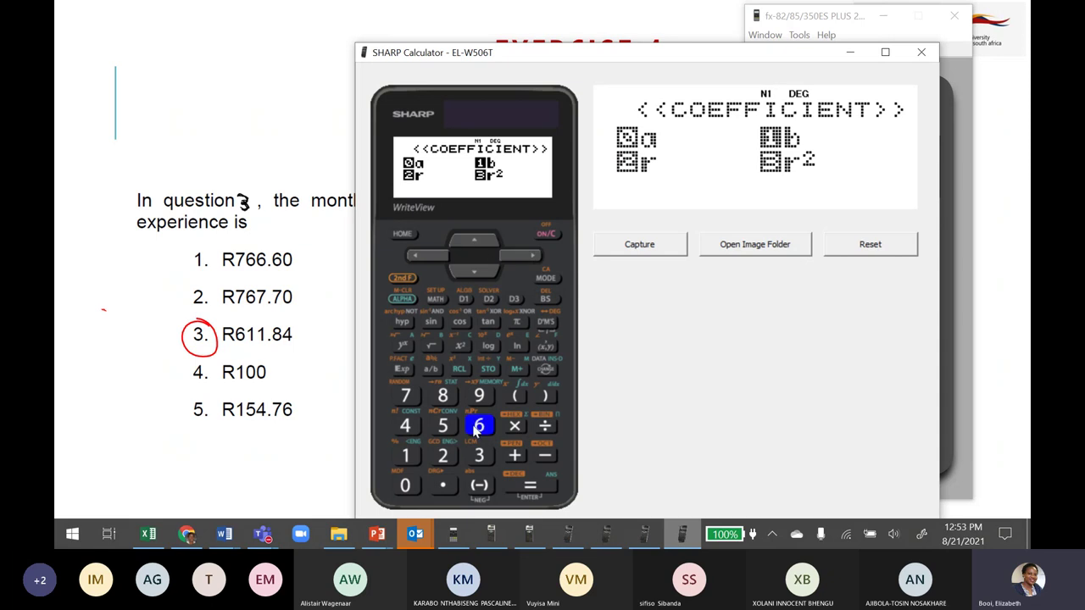
left_click(546, 235)
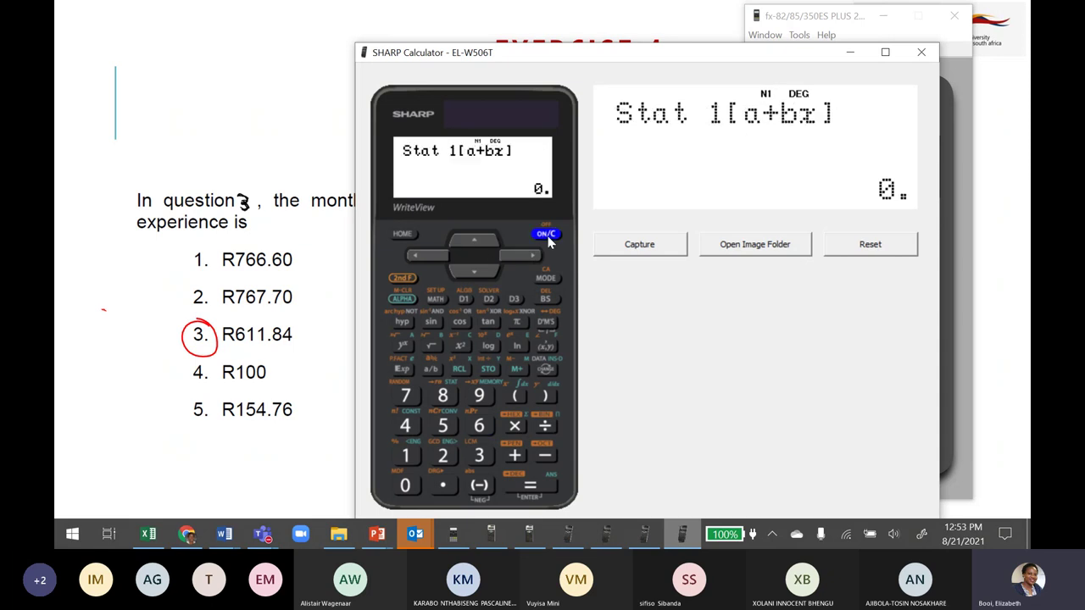
Recheck both pages of the Sharp statistics menu, display the regression values and return to the slide
left_click(406, 302)
left_click(443, 395)
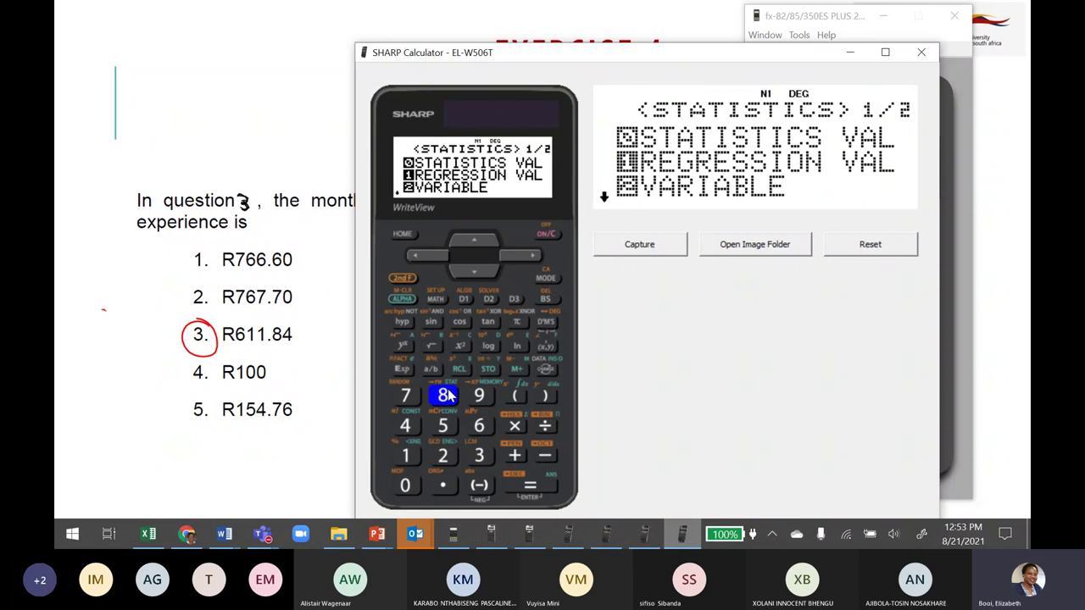
left_click(472, 271)
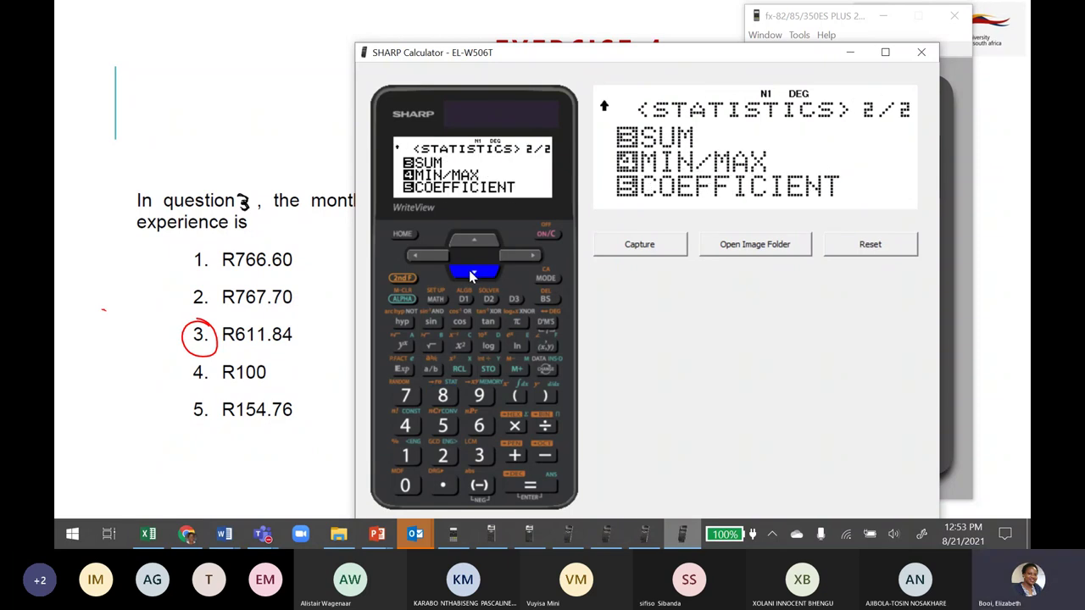
left_click(472, 241)
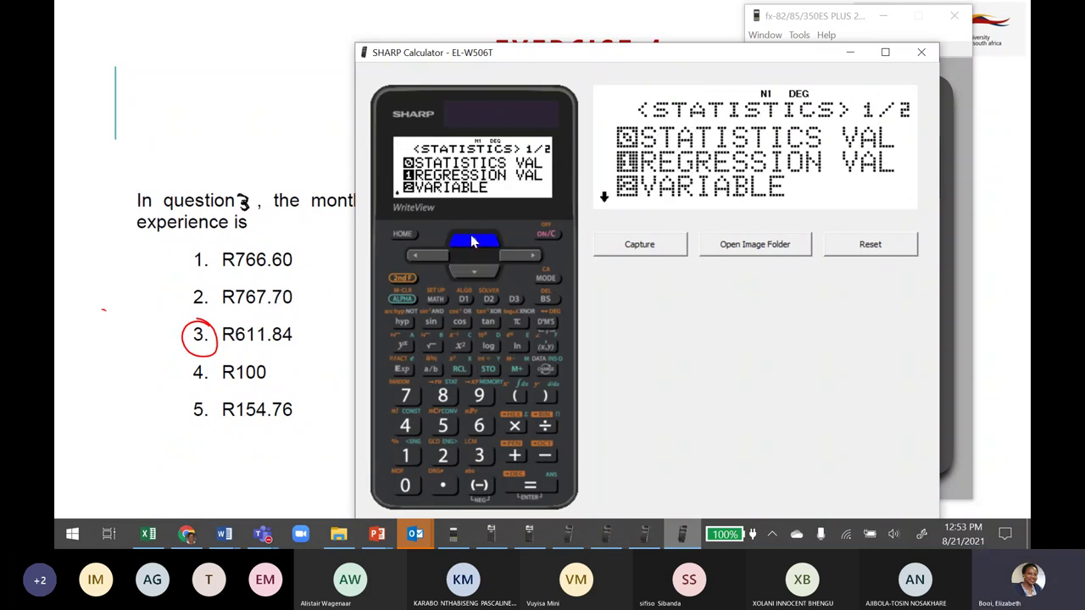
left_click(268, 461)
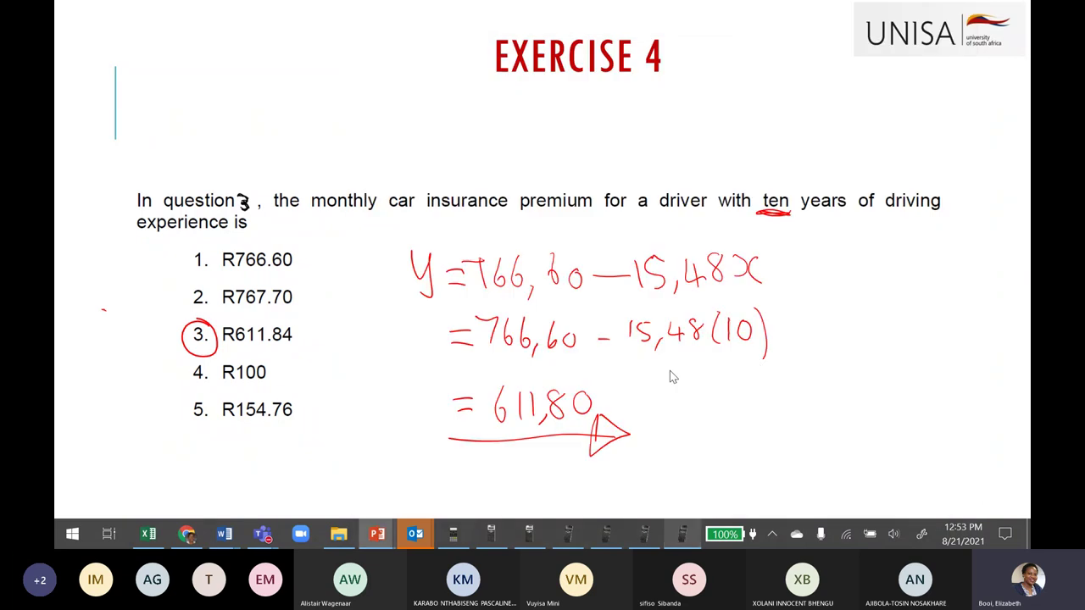
left_click(682, 533)
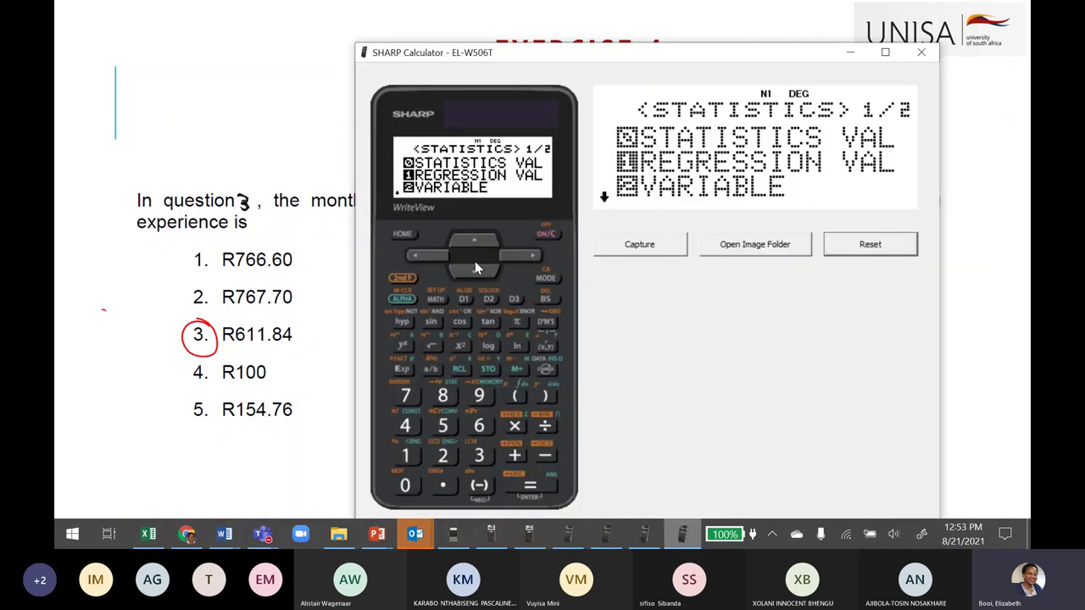
left_click(406, 456)
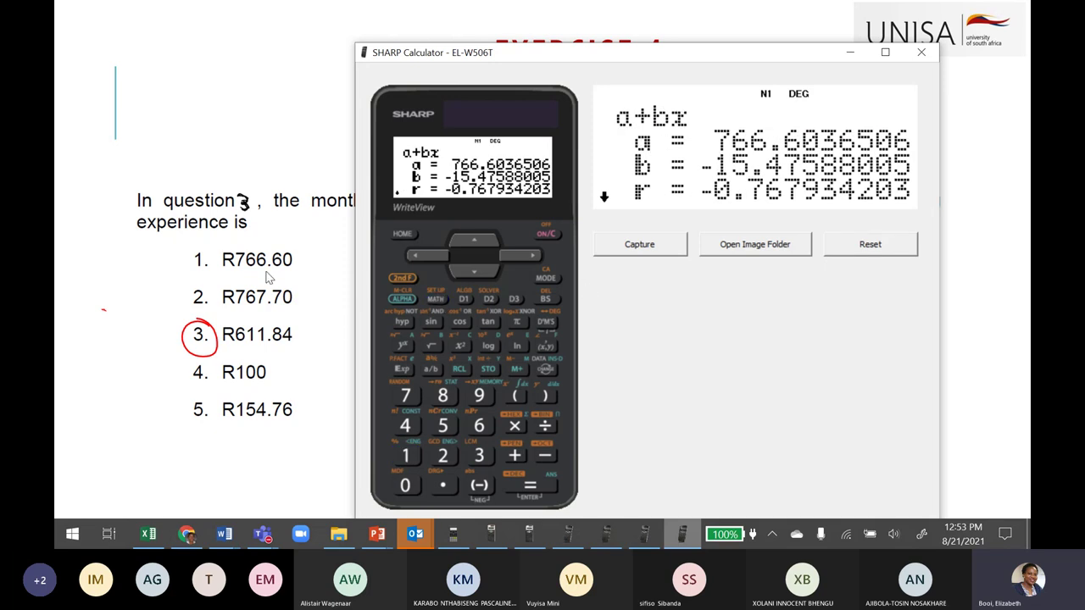
key("alt+Tab")
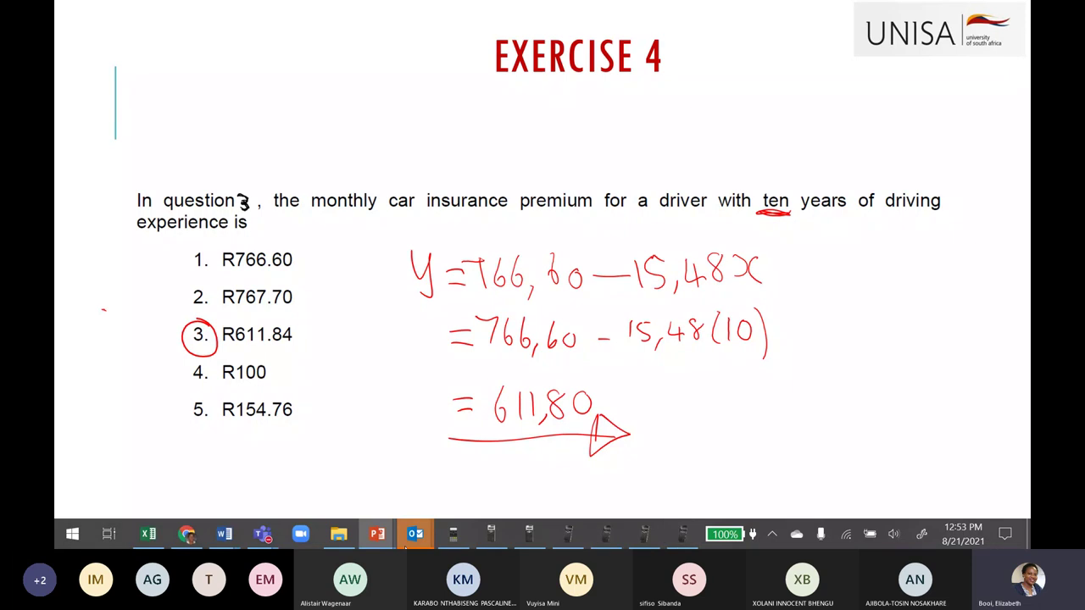
Switch to the Study Unit 11 regression workbook in Excel and enter =I16+K16*10 in cell I18 below the regression line
left_click(149, 534)
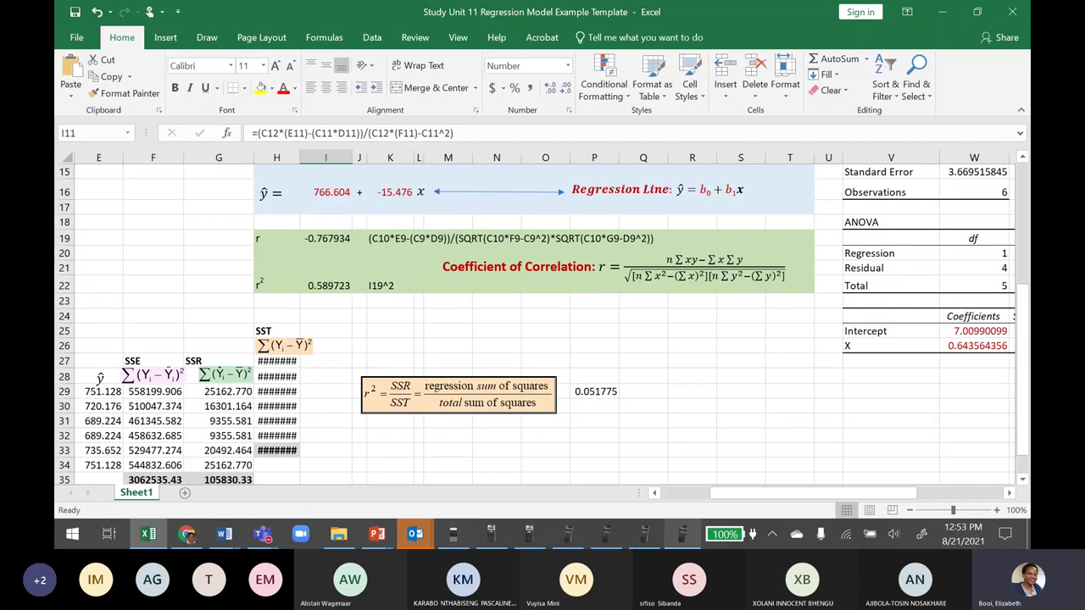
left_click_drag(807, 498, 742, 496)
left_click_drag(1026, 356, 1028, 363)
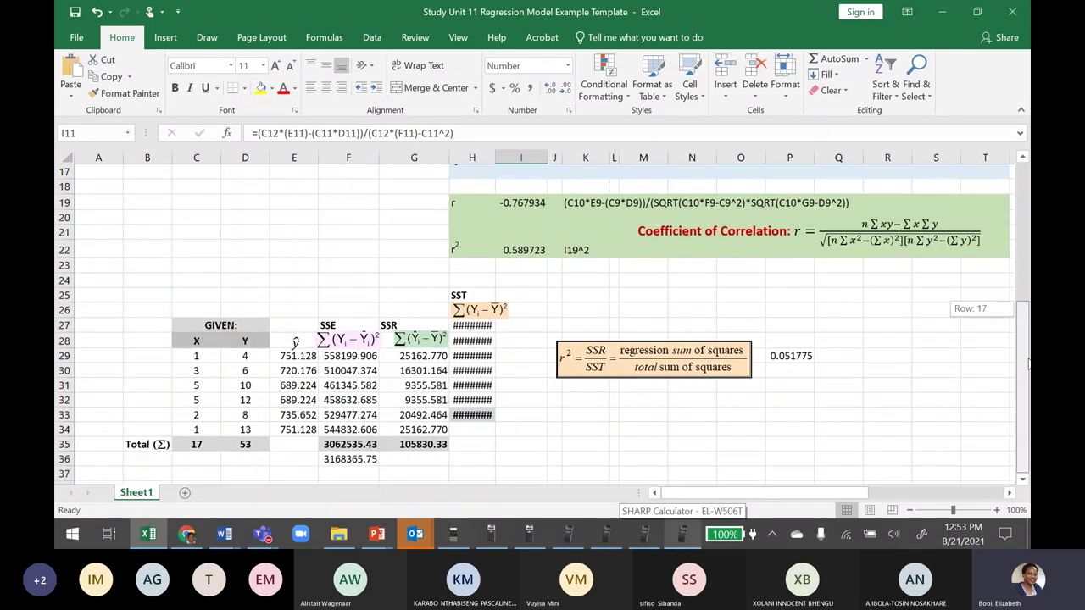
left_click_drag(1026, 315, 1026, 298)
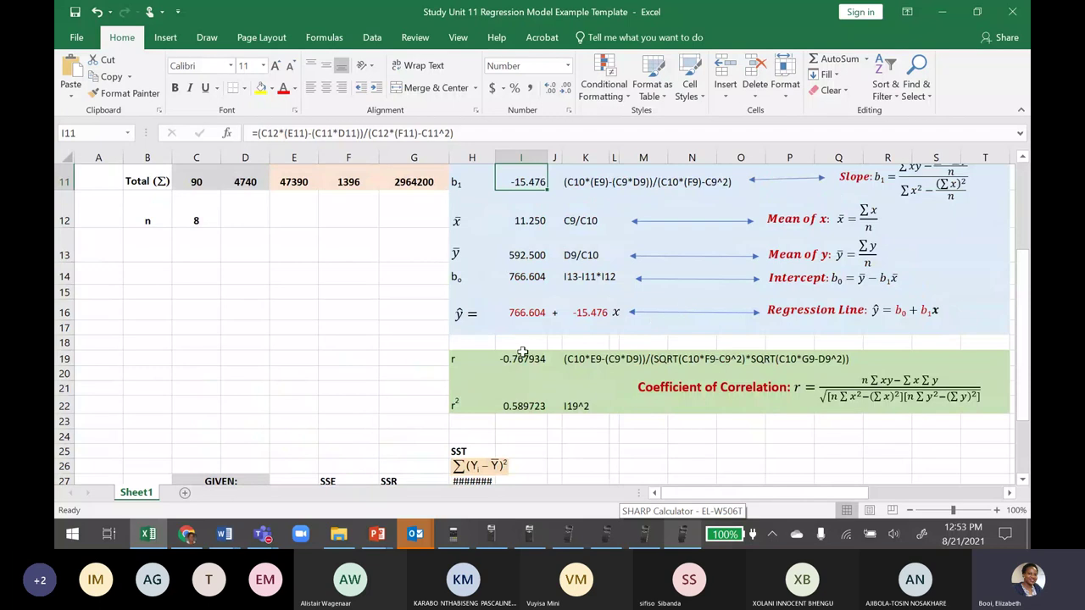
left_click(504, 343)
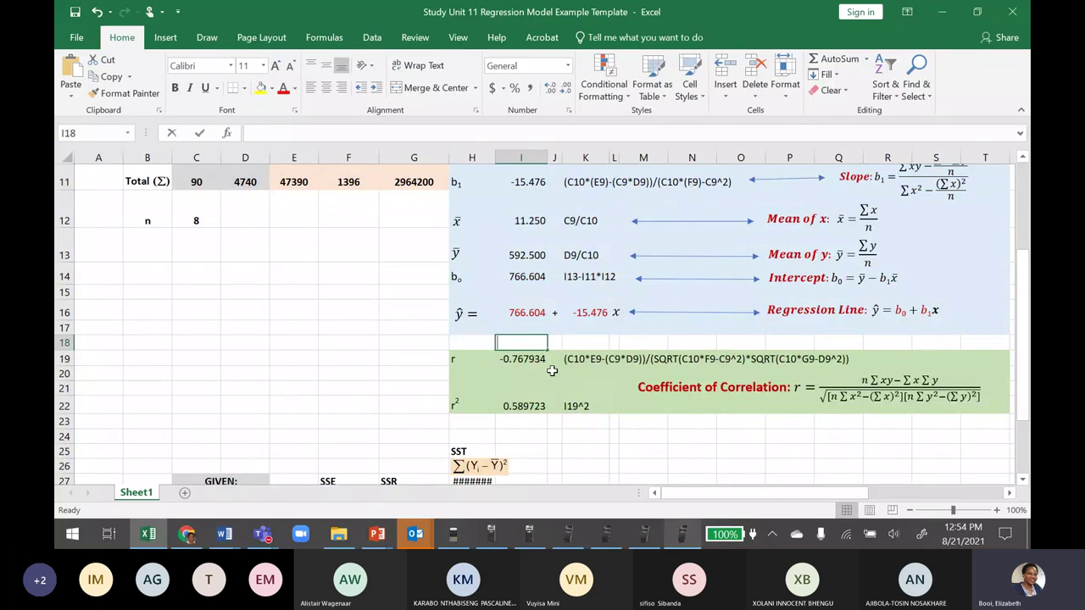
type("=")
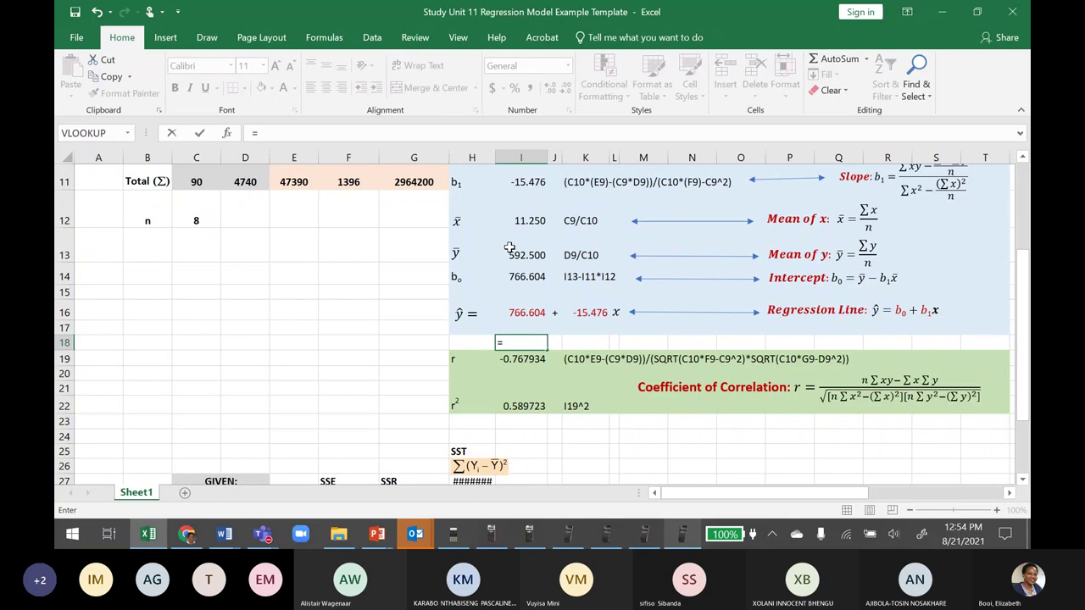
left_click(517, 312)
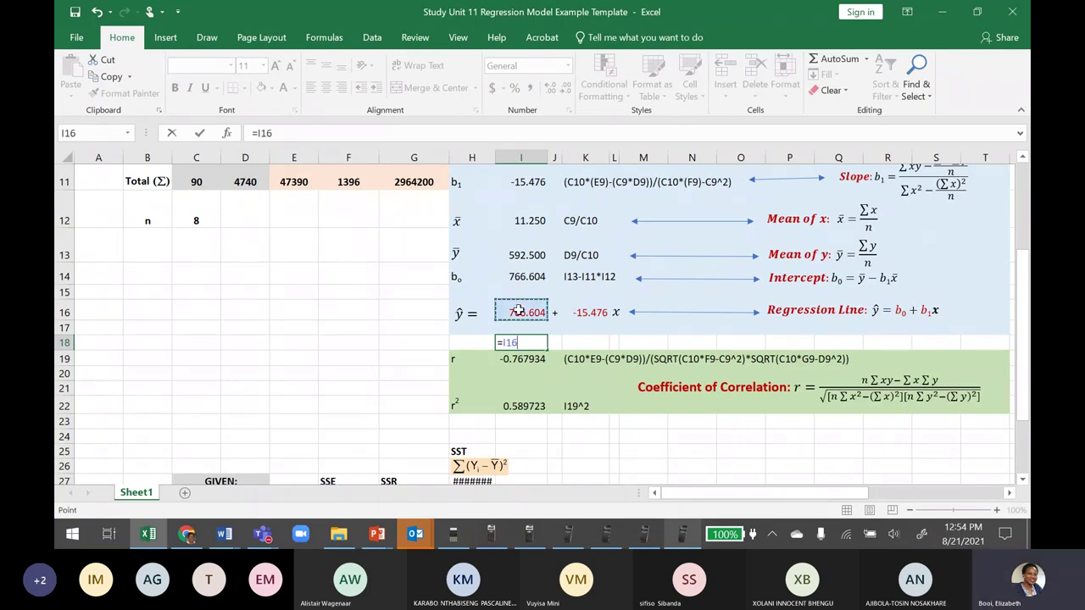
type("+")
left_click(584, 314)
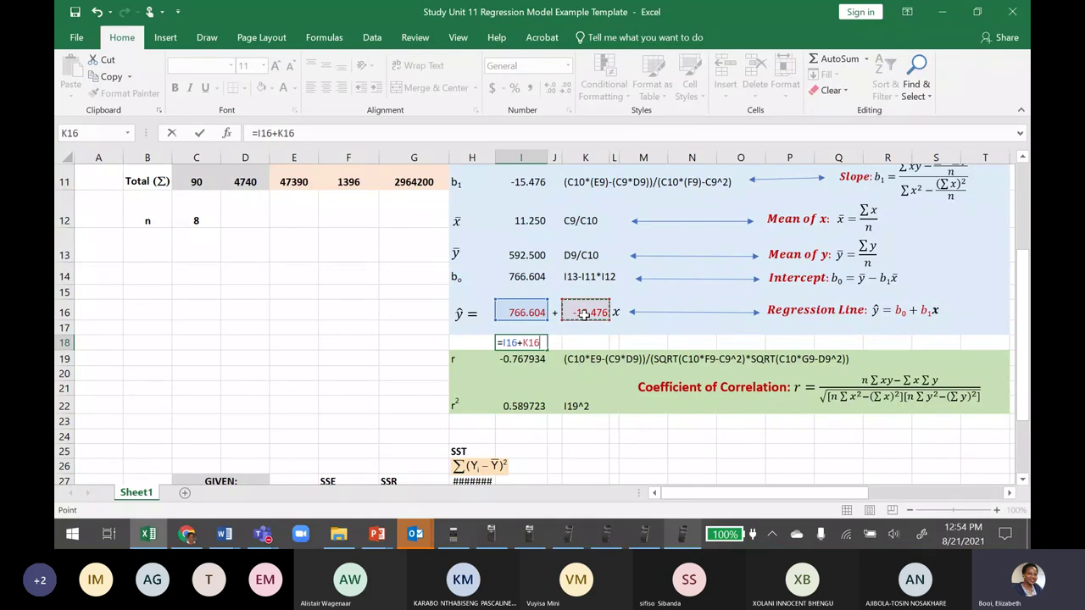
type("*10")
key("Return")
left_click(503, 343)
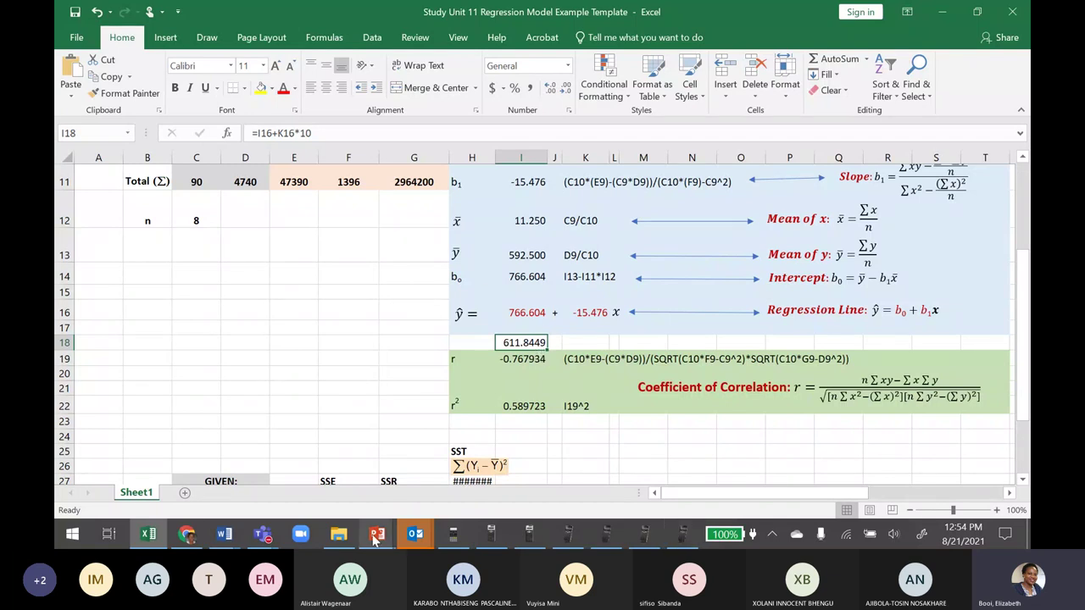
Change the prediction formula in cell I18 to =I14+I11*10, referencing the calculated intercept and slope cells
double_click(513, 342)
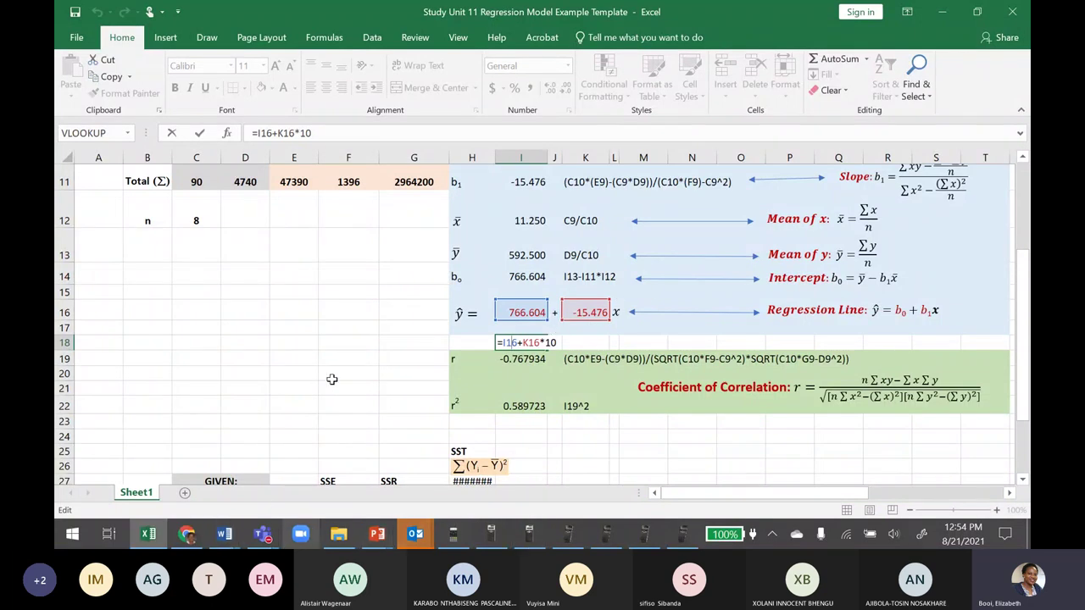
left_click(521, 275)
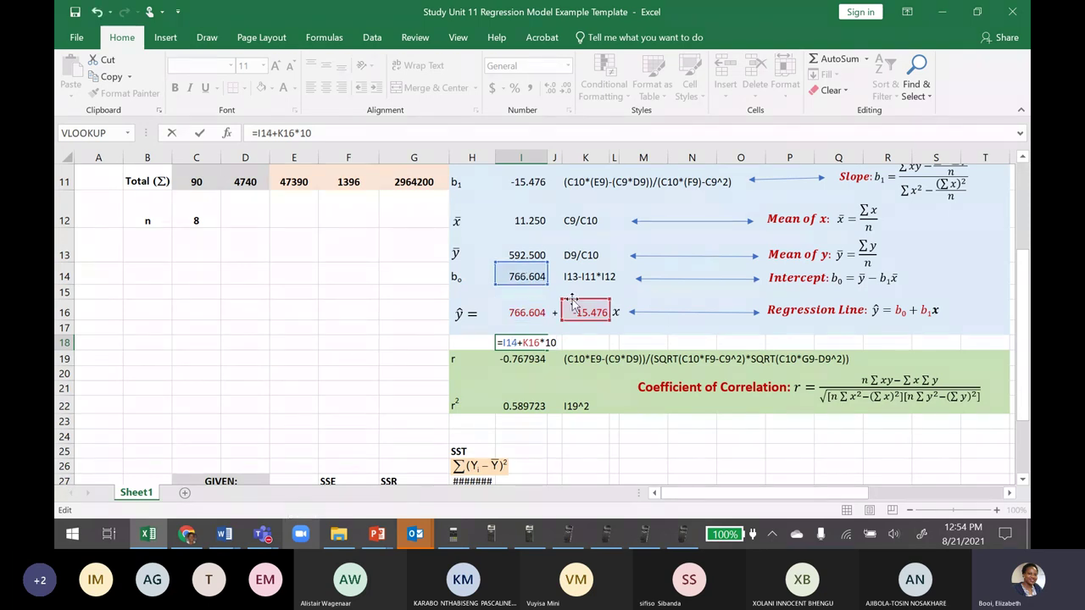
left_click(518, 181)
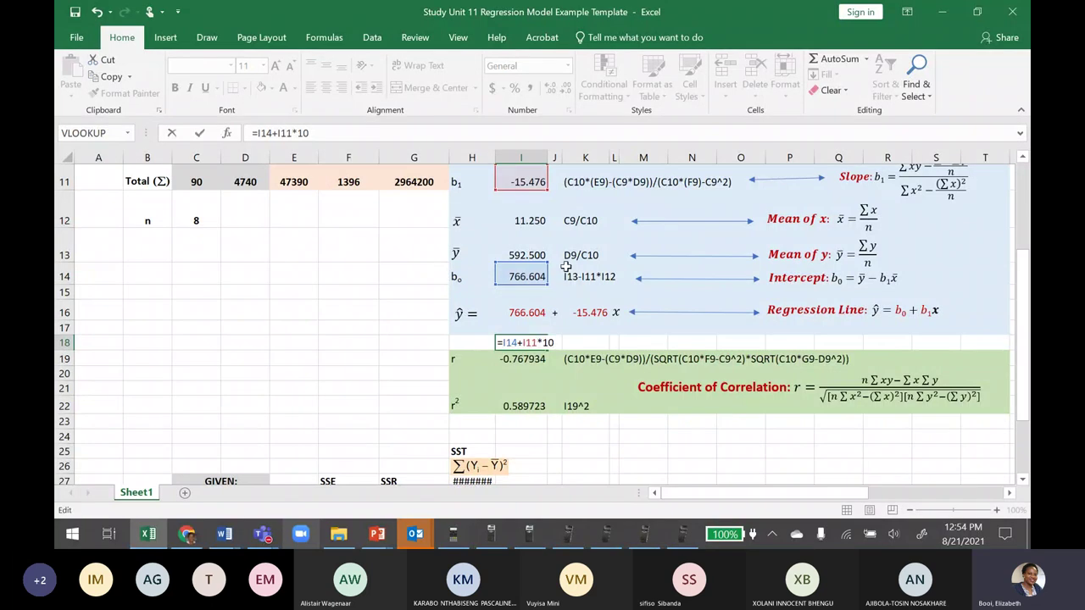
key("Return")
left_click(310, 383)
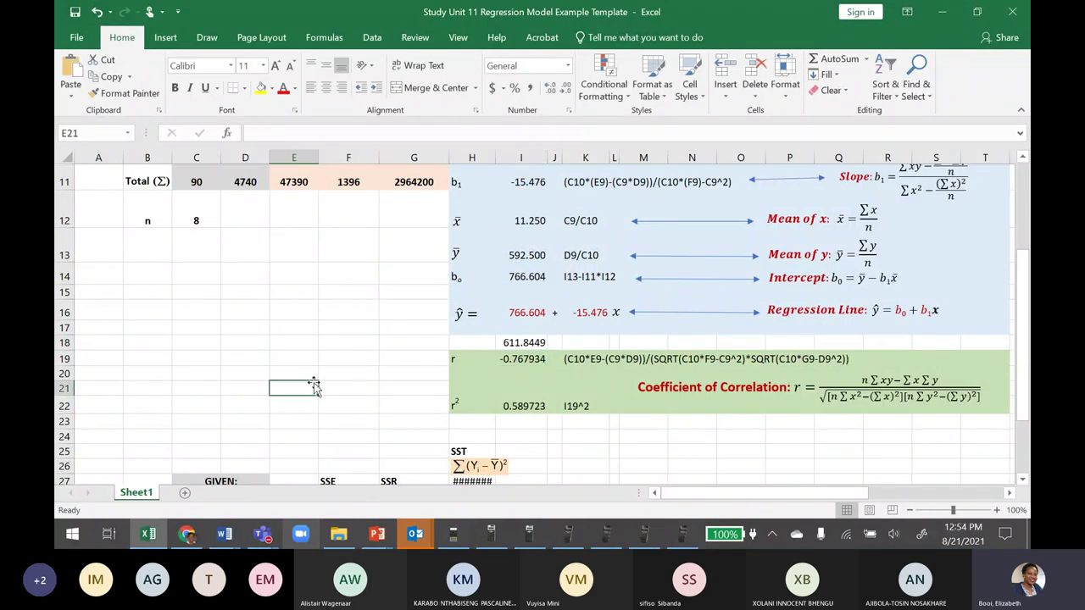
Switch back to the PowerPoint slide show and advance from Exercise 4 to the Exercise 5 slide
left_click(381, 541)
left_click(456, 477)
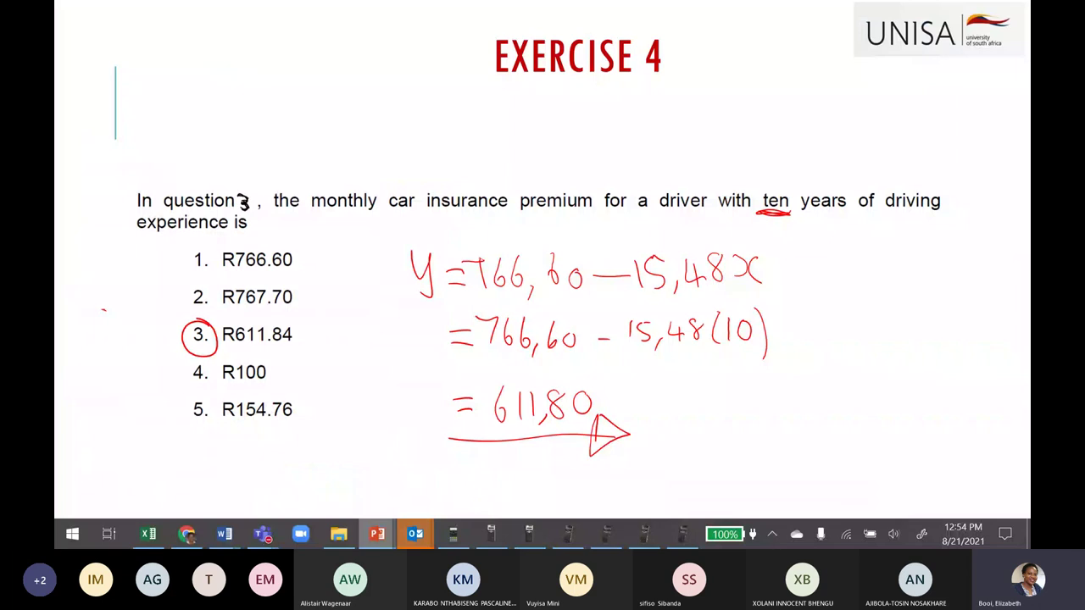
key("Right")
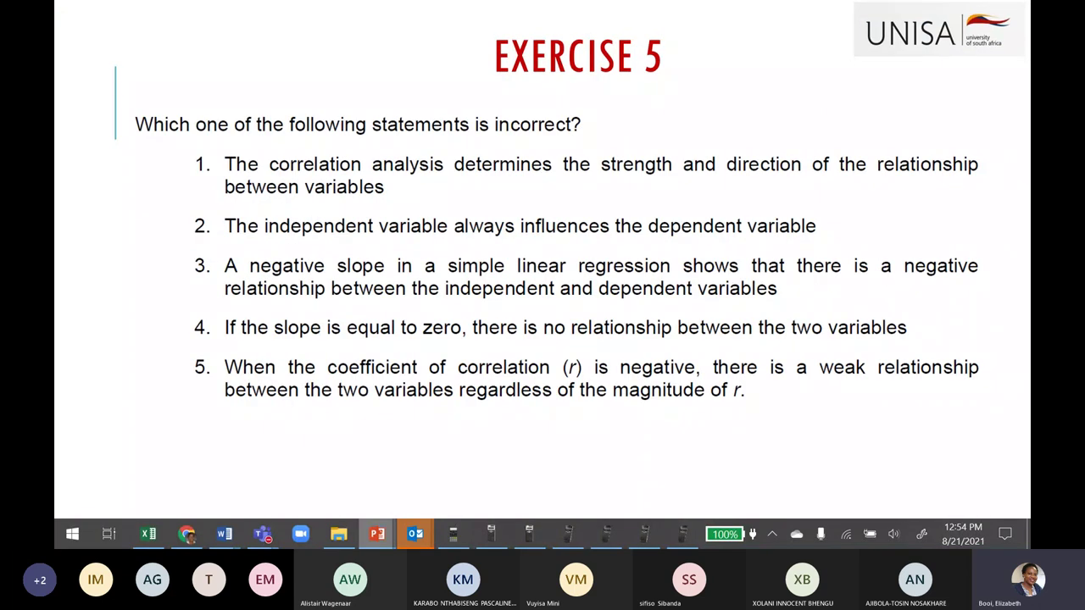
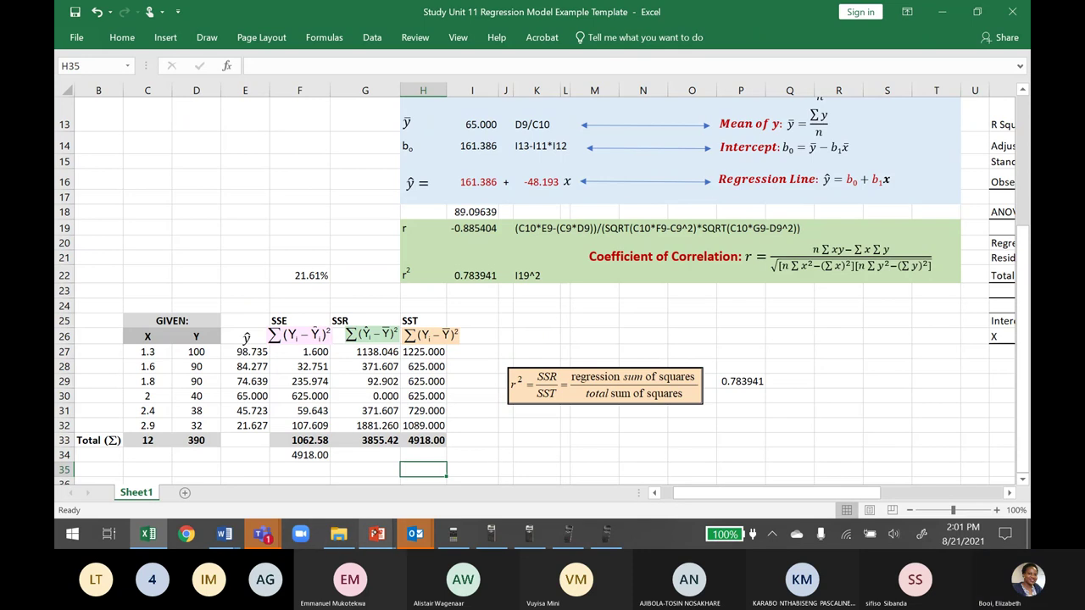
Return to the Exercise 15 slide and finish handwriting 1062,58 in front of "= SSE"
mouse_move(377, 534)
left_click(419, 479)
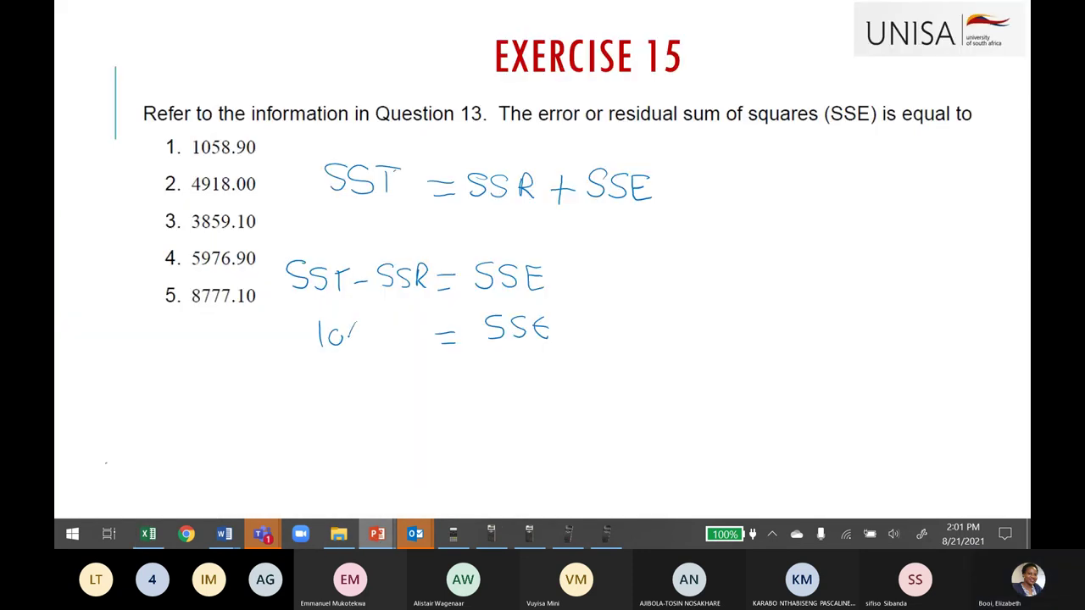
left_click_drag(361, 323, 375, 347)
left_click_drag(397, 327, 393, 339)
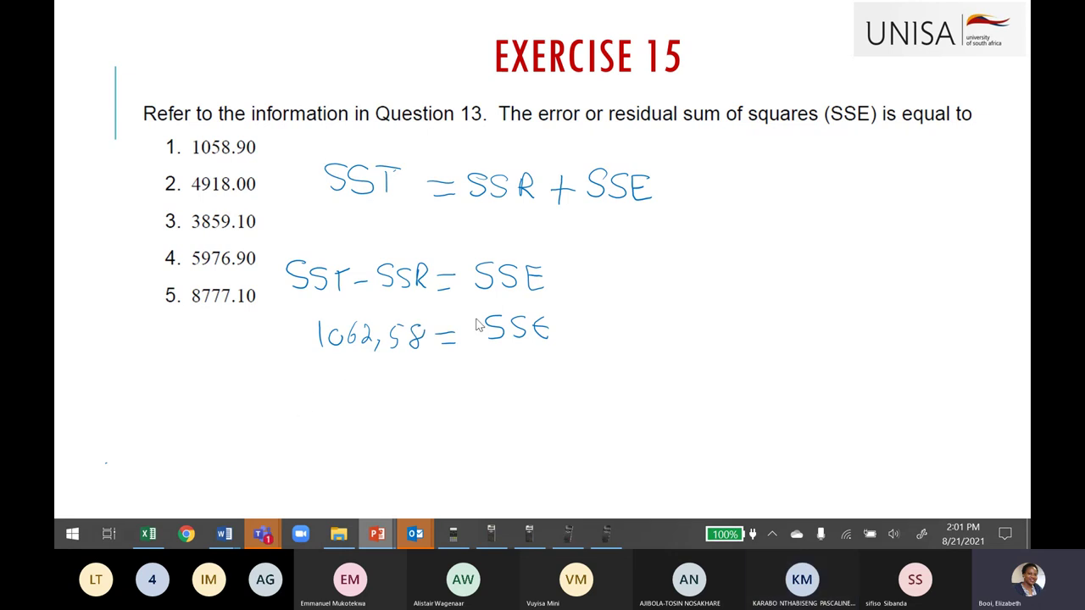
Review the sum-of-squares formulas on the Measures of Variation slide, and inspect the ŷ formula in cell E27 of the Excel workbook
mouse_move(375, 532)
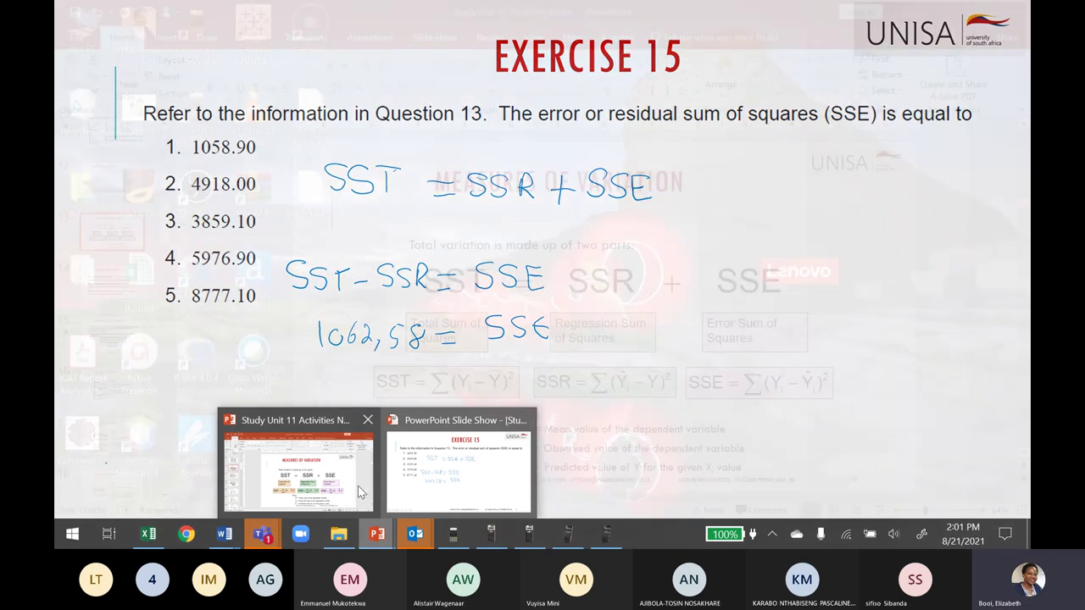
left_click(358, 486)
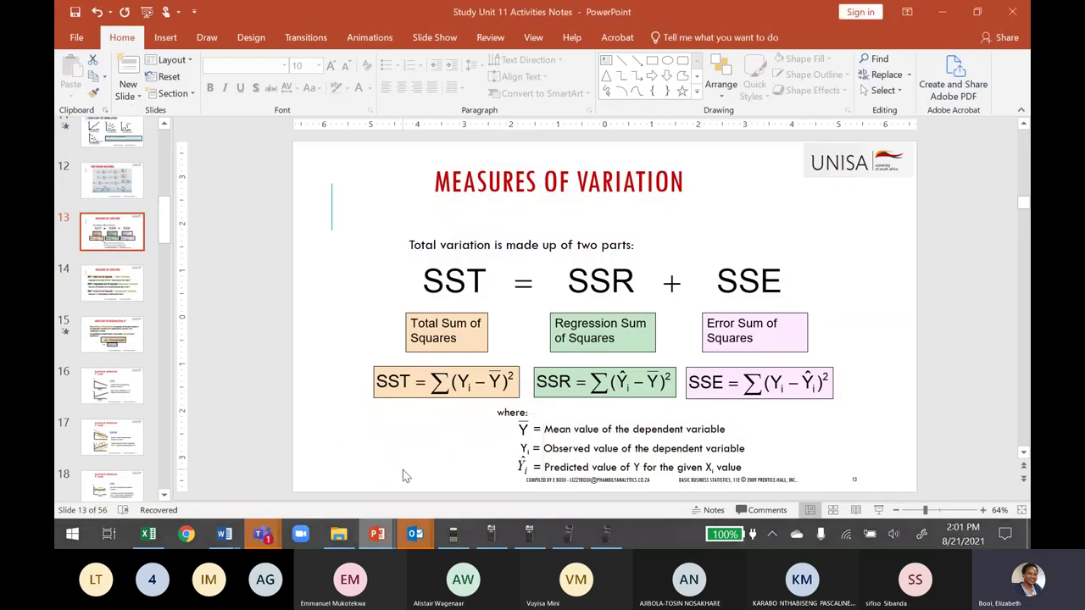
left_click(148, 533)
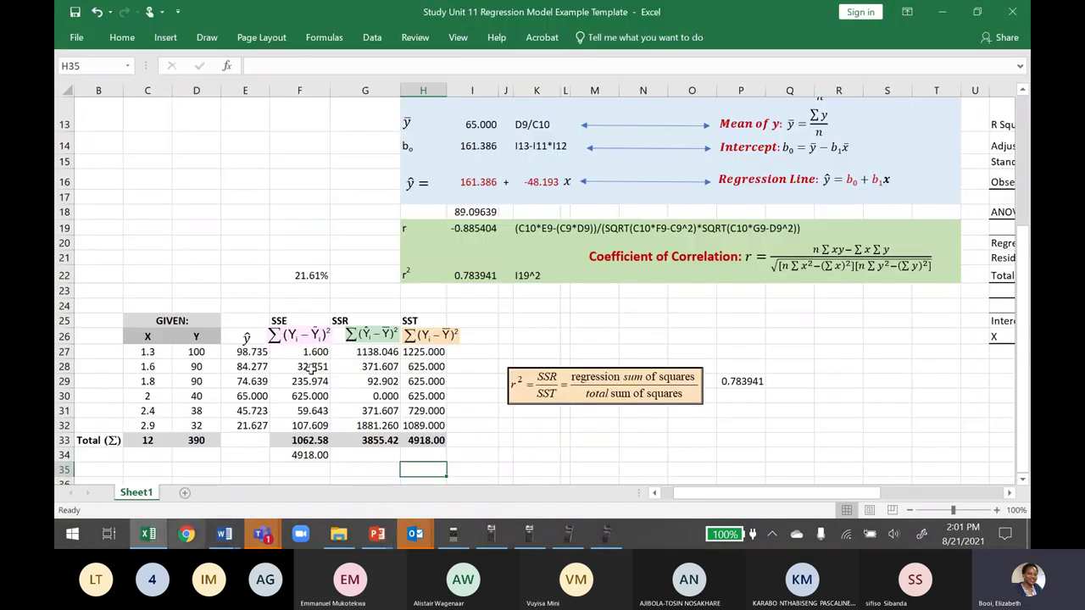
left_click(346, 362)
left_click(178, 396)
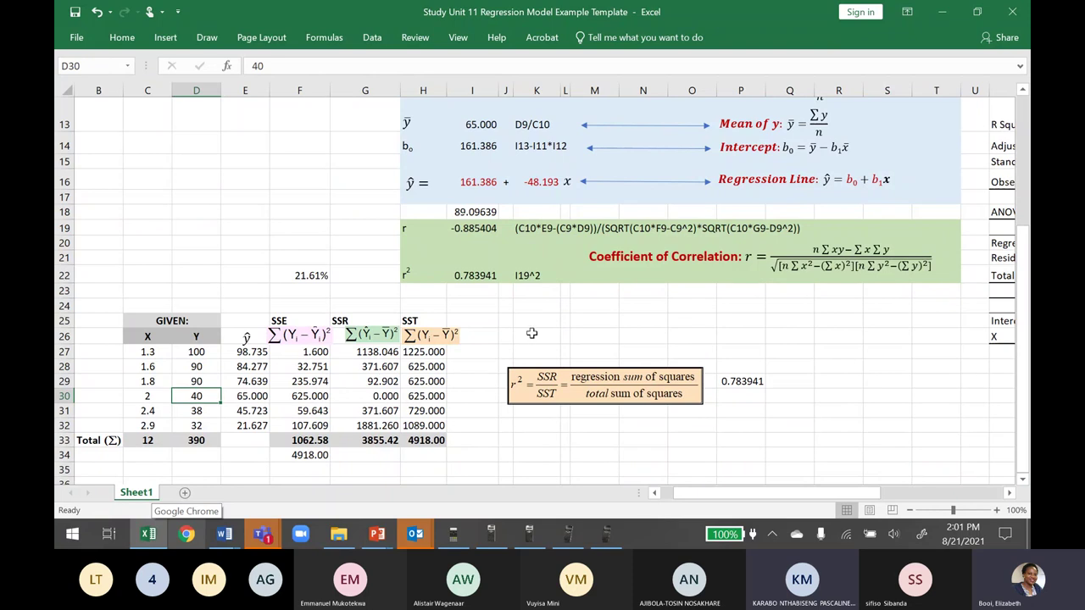
left_click_drag(1023, 241, 1023, 283)
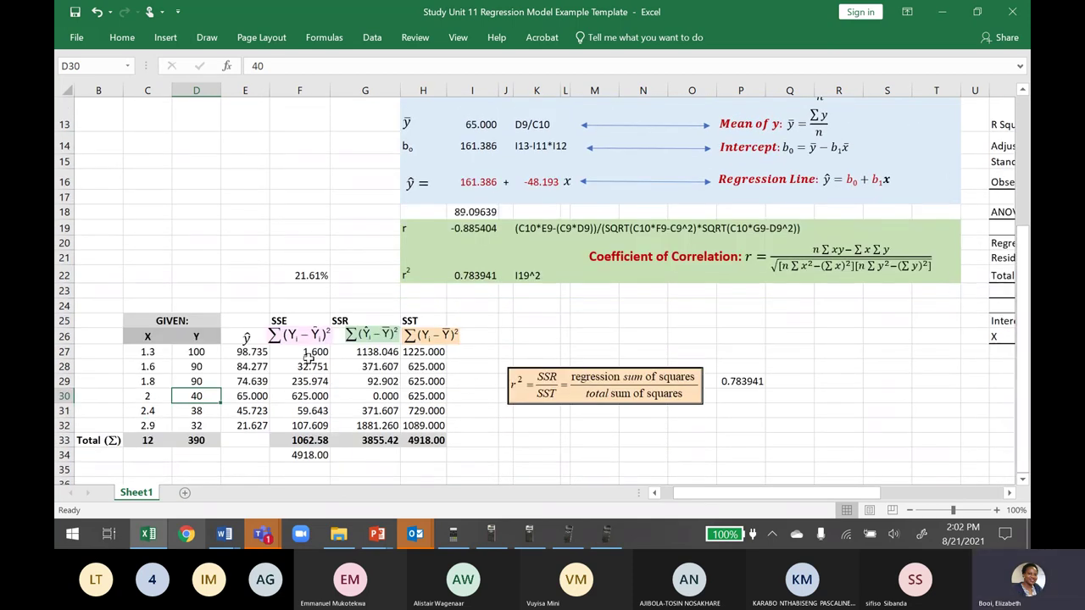
double_click(236, 353)
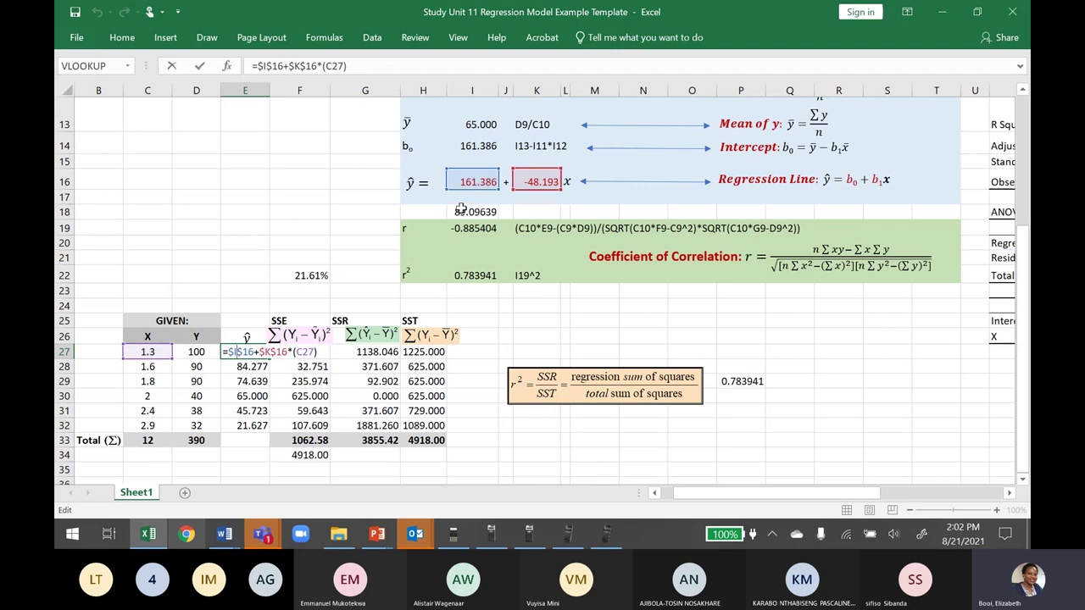
key("ctrl+Return")
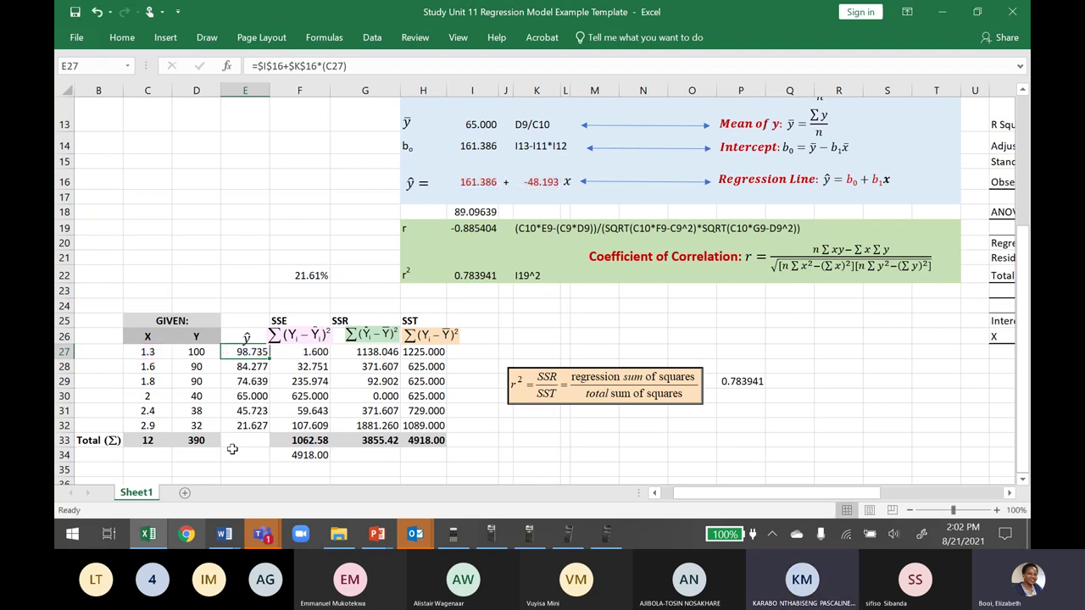
Enlarge the SSE formula picture above column F slightly and compare it with the Measures of Variation slide
left_click(302, 335)
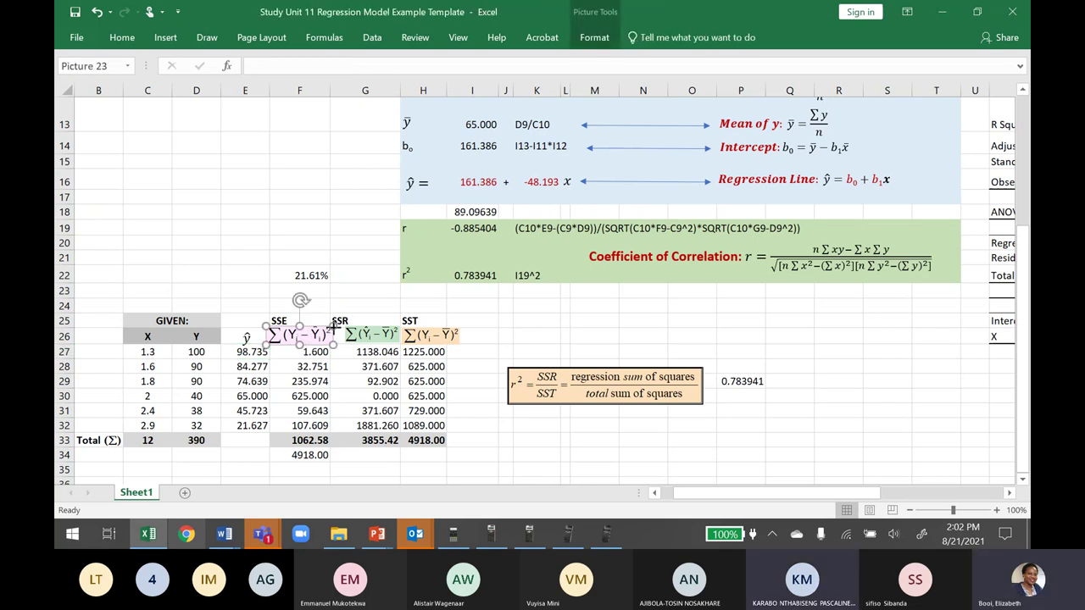
left_click_drag(333, 327, 343, 320)
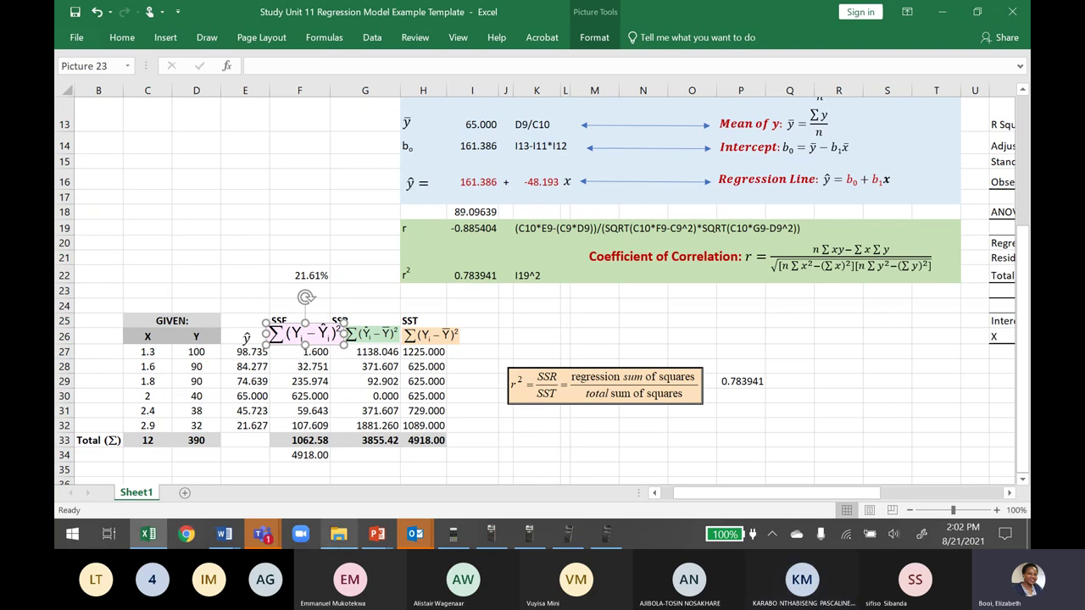
left_click(377, 533)
left_click(326, 493)
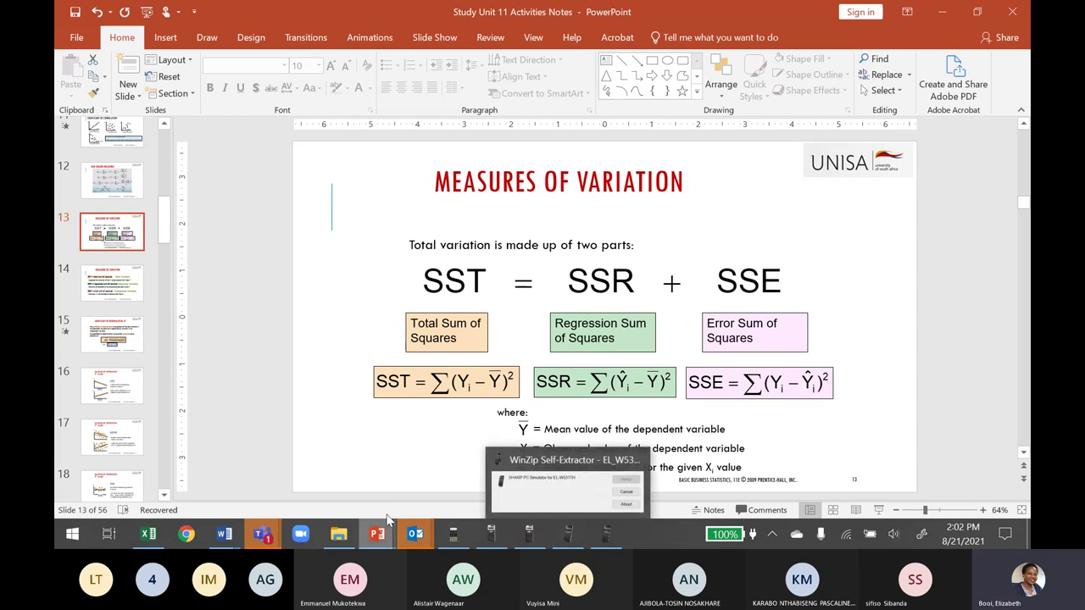
mouse_move(334, 534)
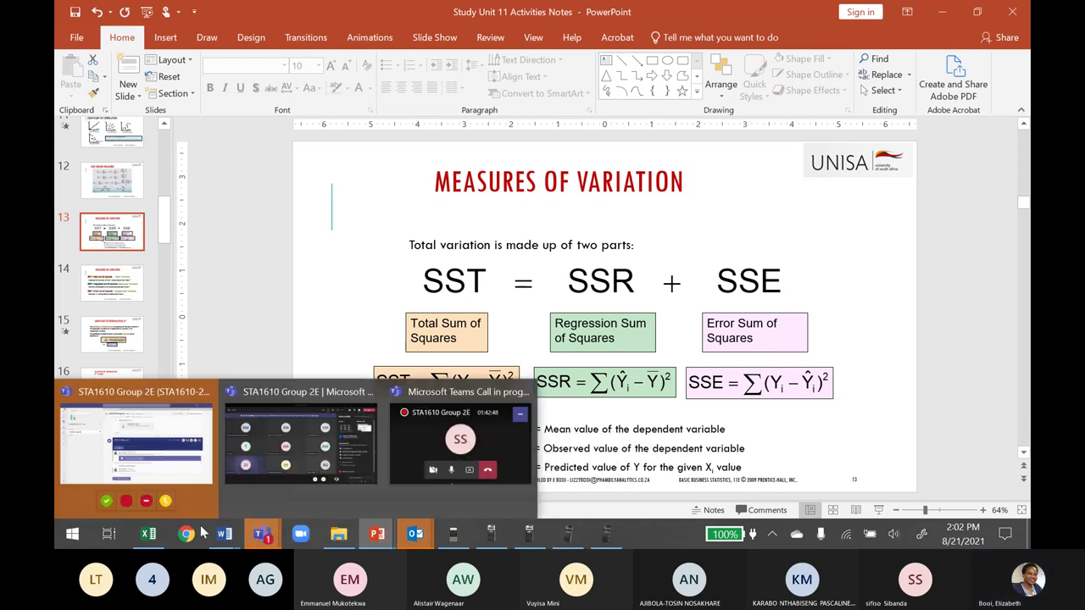
mouse_move(157, 534)
left_click(161, 500)
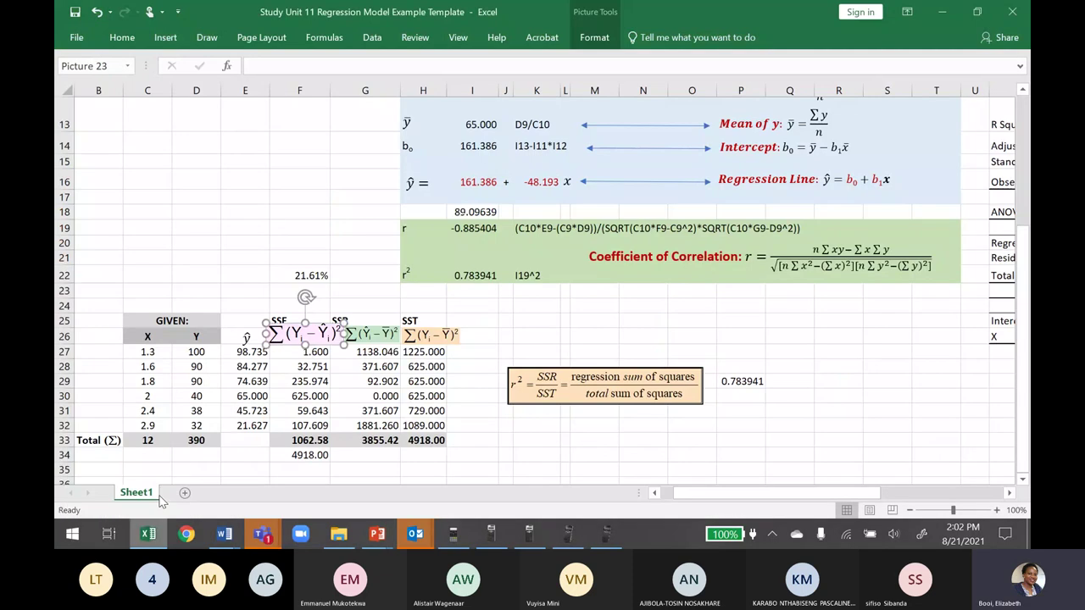
Inspect the SSE formulas in cells F27 to F32 and the total formula in F33
double_click(301, 352)
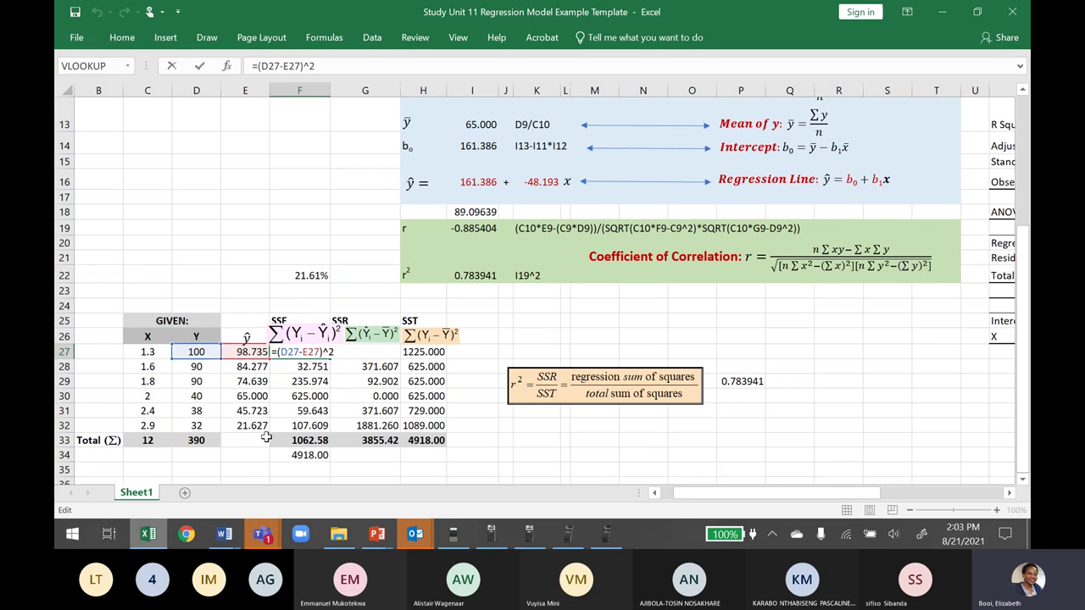
key("Return")
left_click(310, 343)
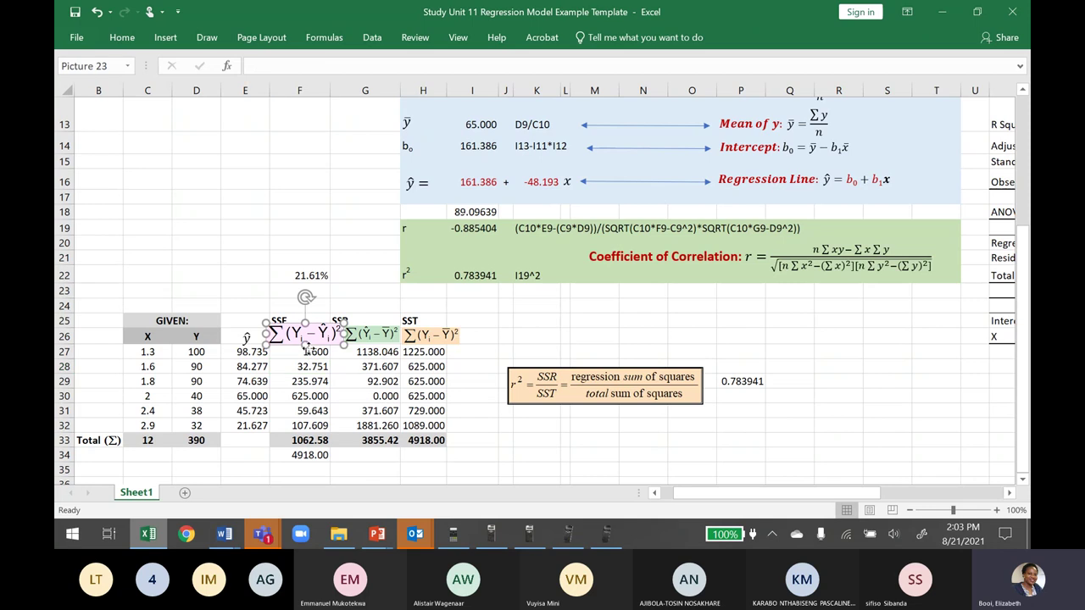
left_click(312, 353)
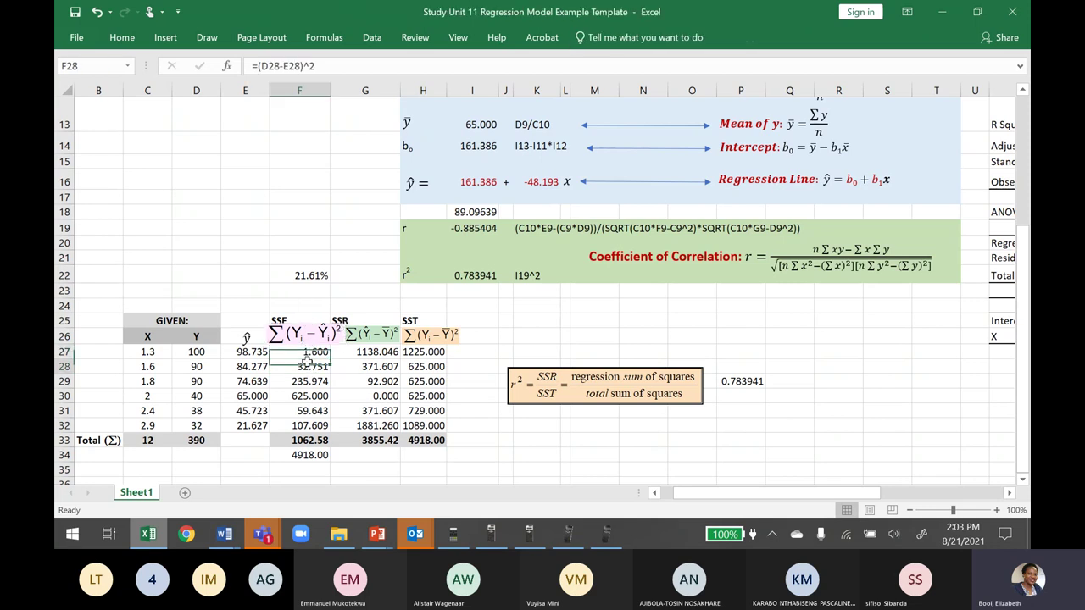
double_click(308, 365)
key("Return")
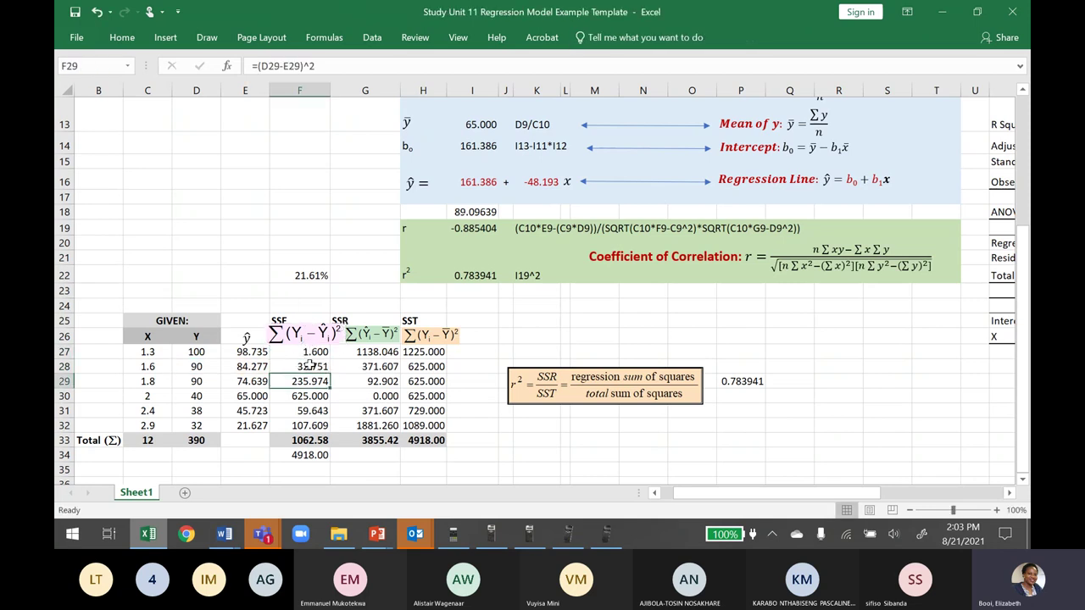
double_click(302, 383)
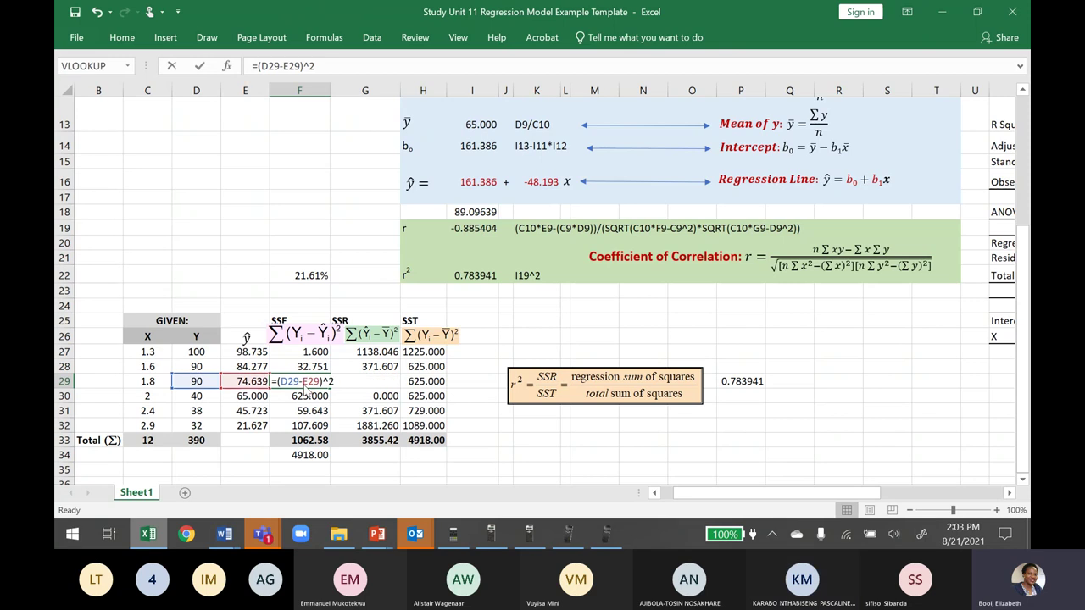
key("Return")
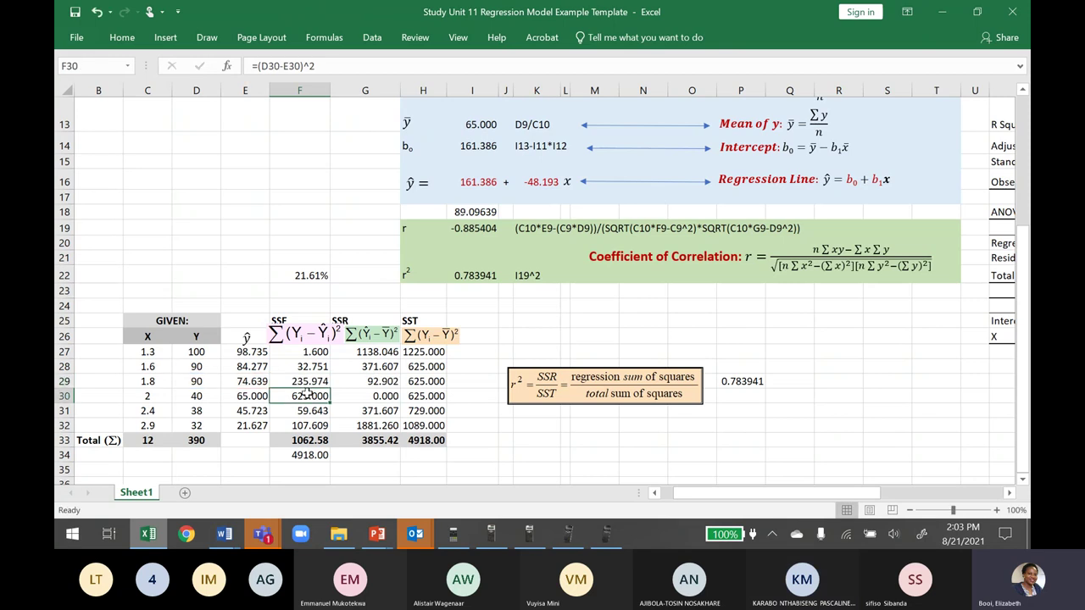
double_click(309, 394)
key("Return")
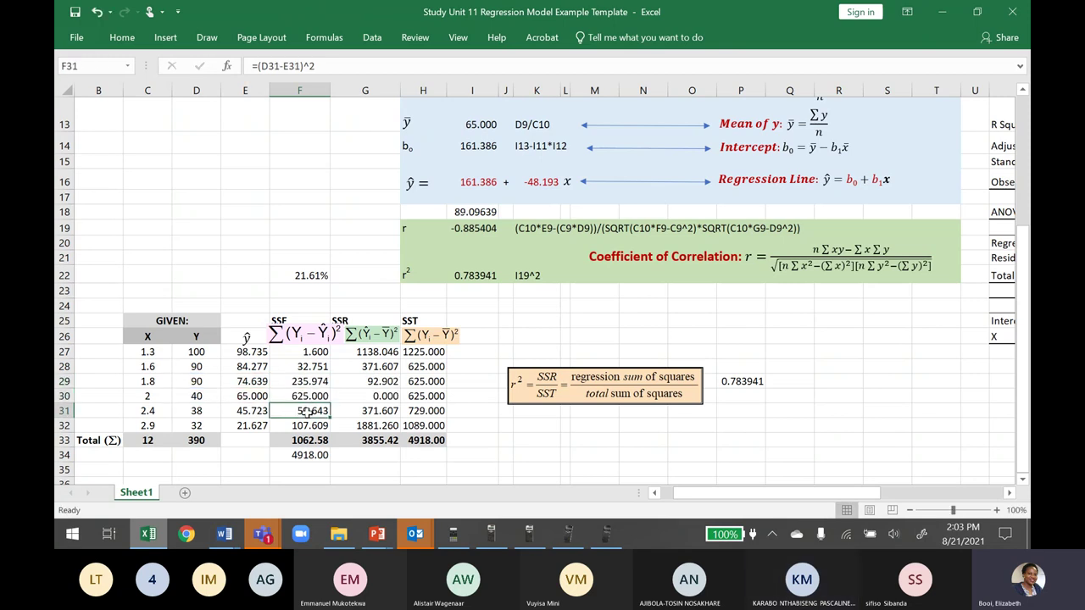
double_click(309, 411)
key("Return")
double_click(308, 422)
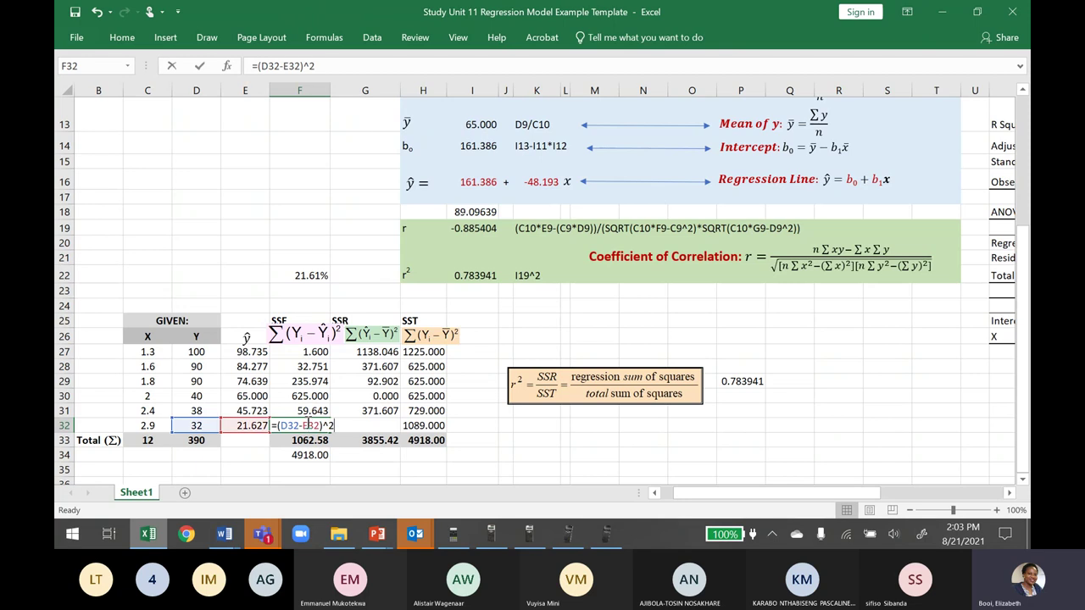
key("Return")
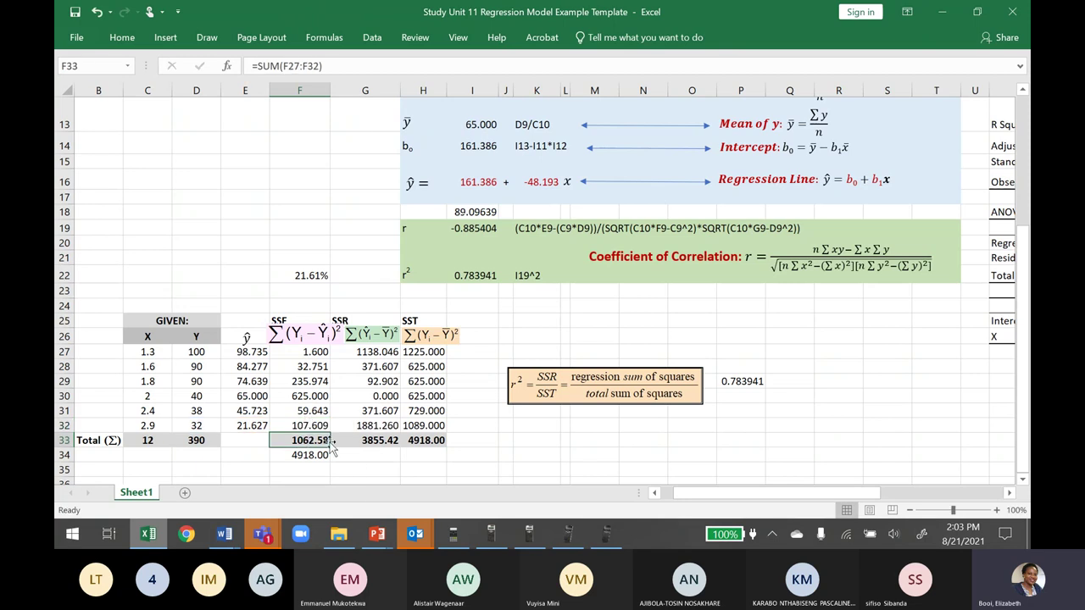
double_click(306, 440)
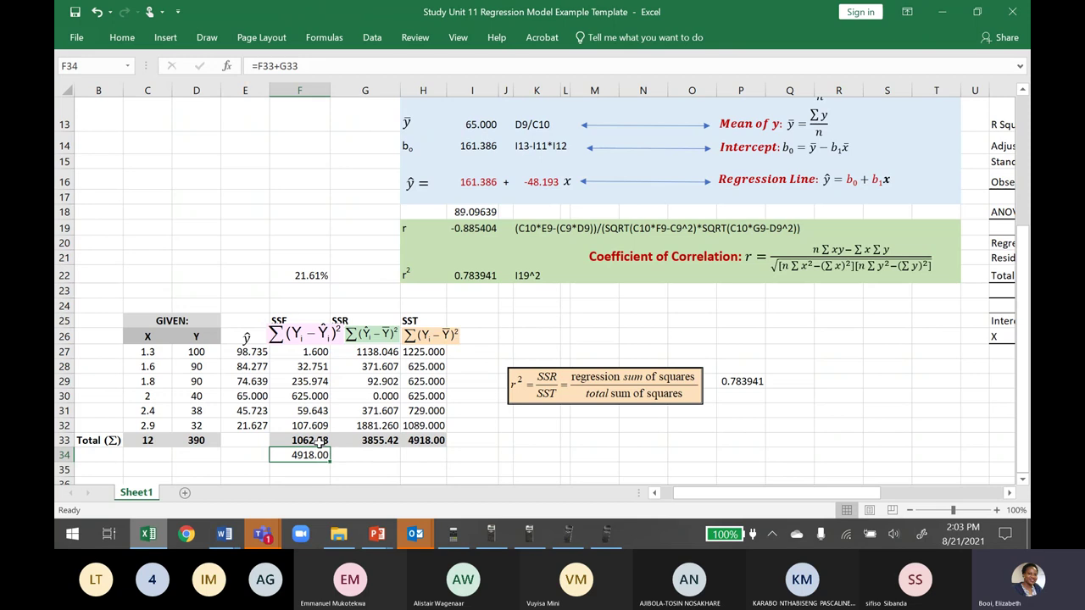
Return to the Exercise 15 slide show and mark option 1, 1058.90, with the pen
mouse_move(377, 533)
left_click(439, 500)
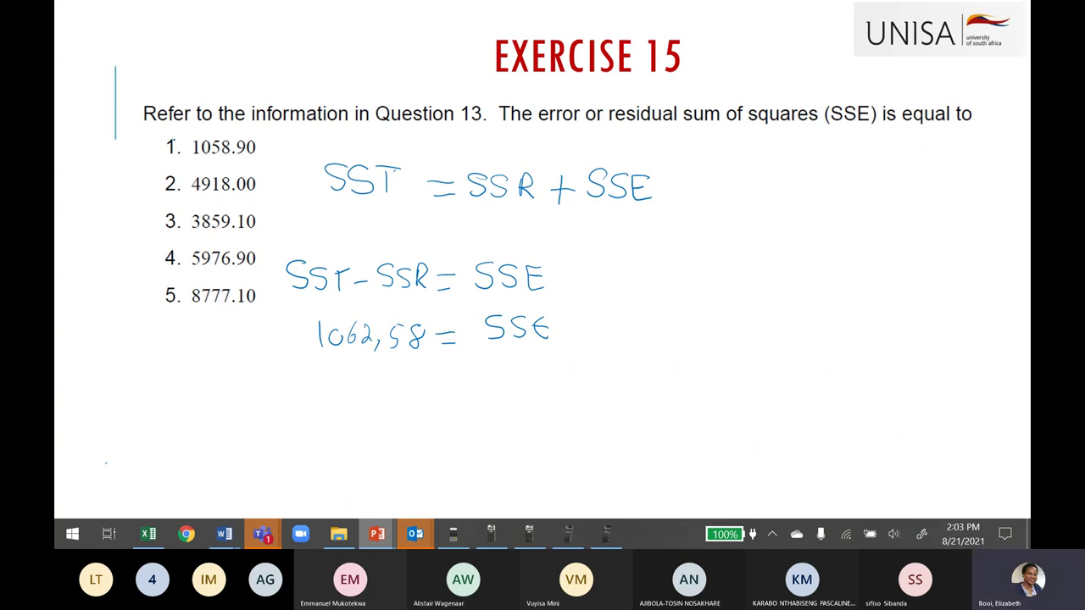
left_click_drag(147, 141, 175, 156)
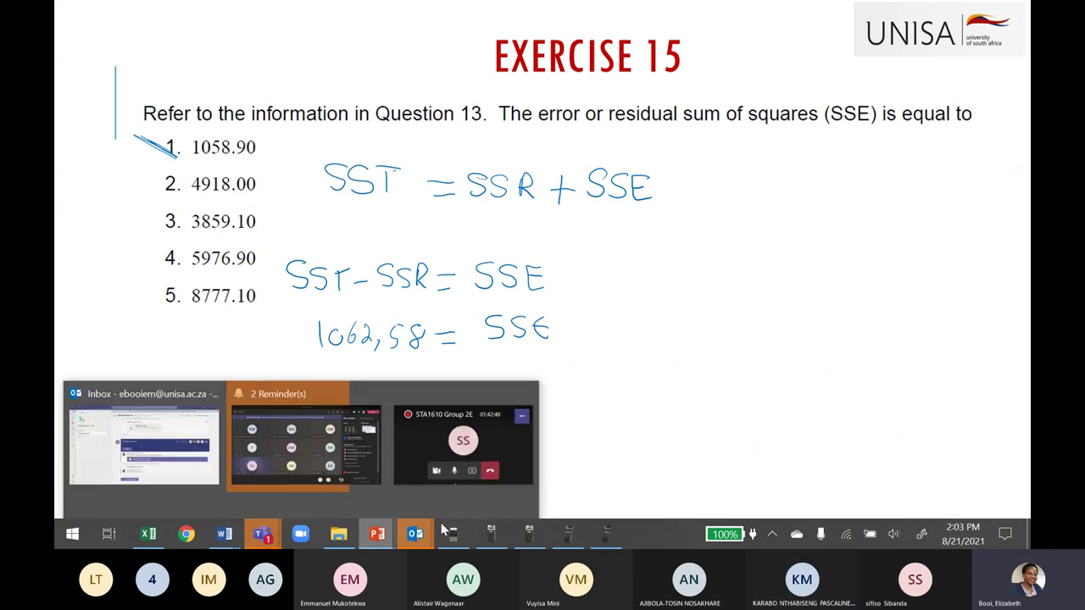
Switch to the Excel regression workbook and enter =H33-G33 in cell H34 to calculate SSE as SST minus SSR
left_click(148, 534)
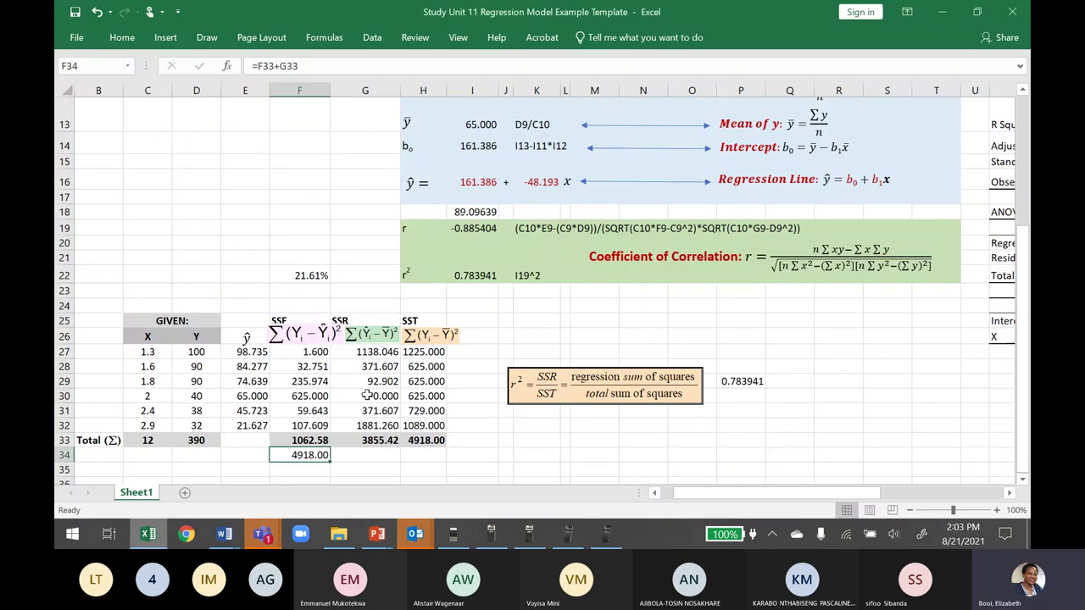
left_click(436, 365)
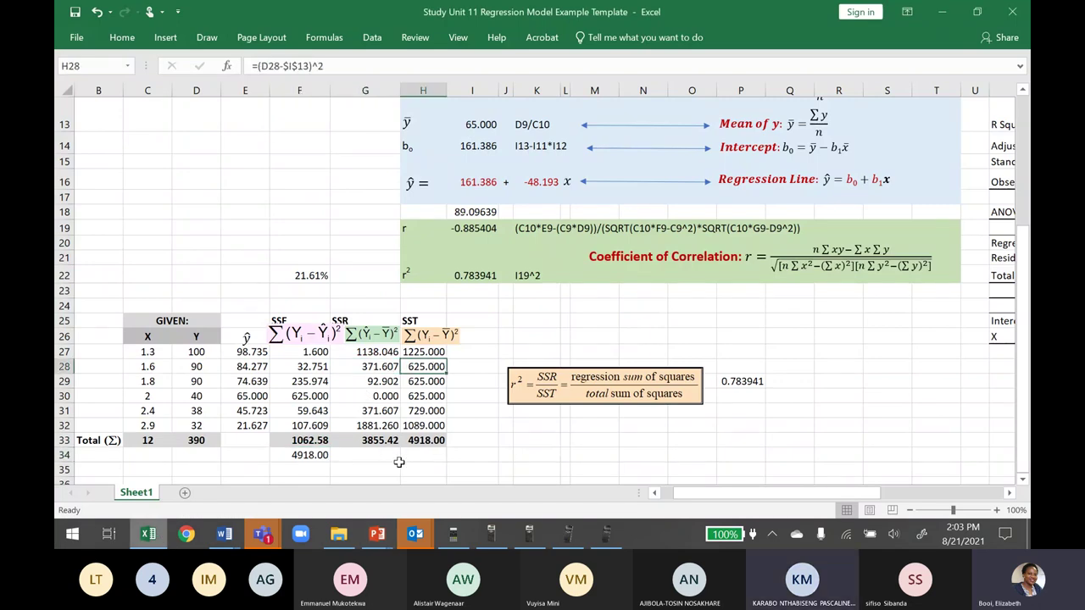
left_click(420, 454)
type("=")
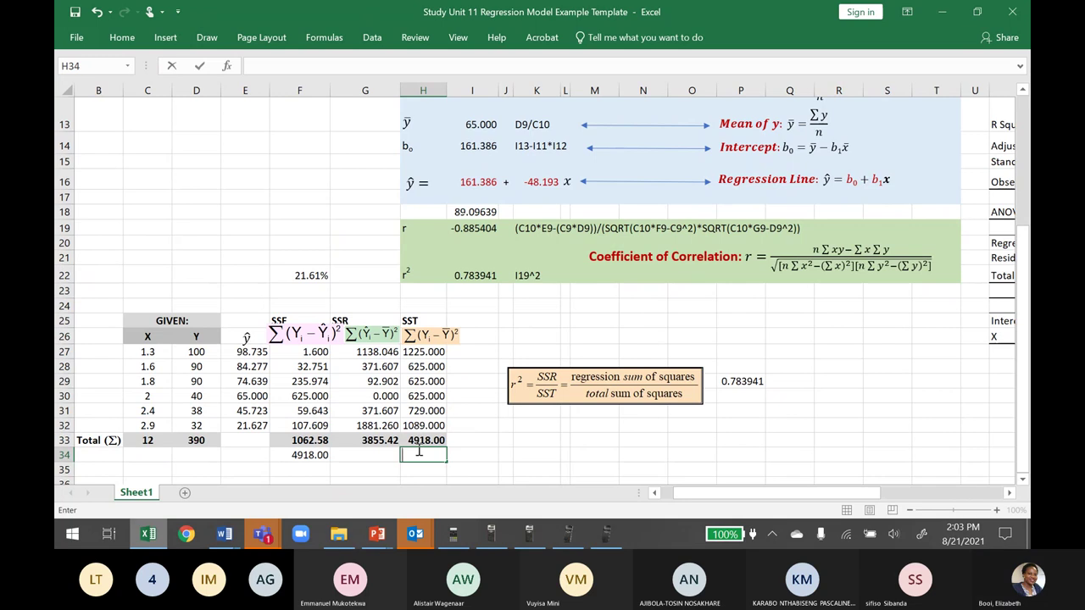
type("=")
left_click(418, 441)
type("-")
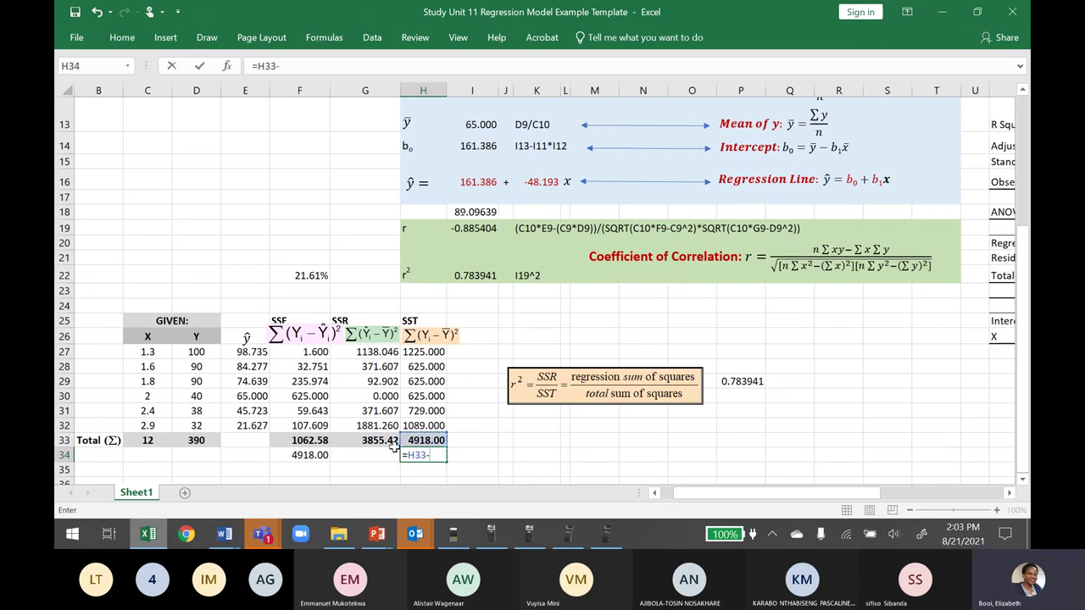
left_click(373, 440)
key("Return")
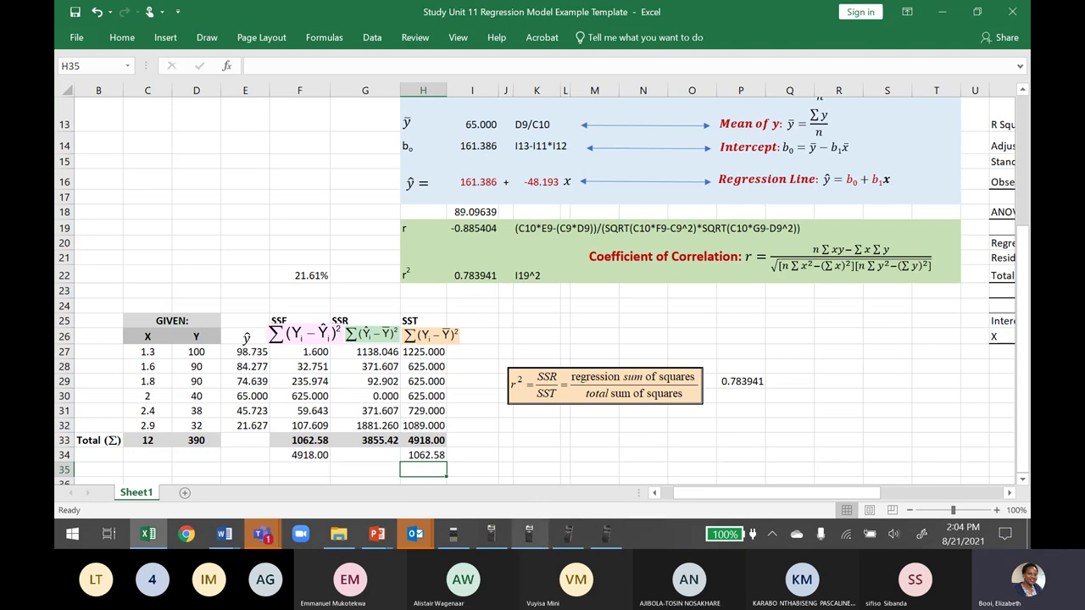
Return to the Exercise 15 slide, mark option 1 again with the pen and advance to the Exercise 16 slide
mouse_move(377, 534)
left_click(439, 502)
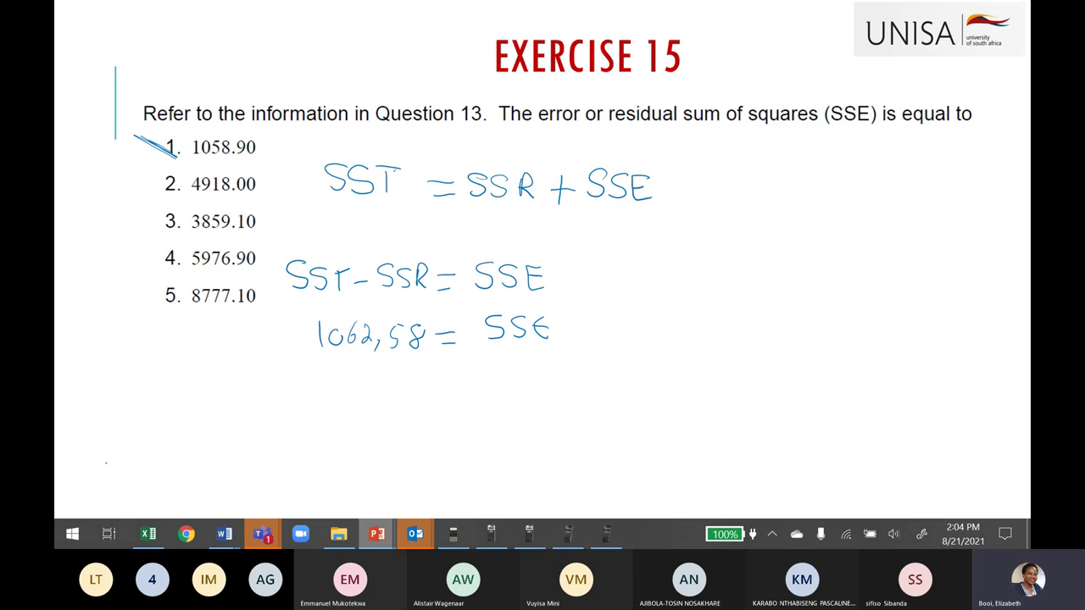
left_click_drag(176, 140, 149, 137)
key("Right")
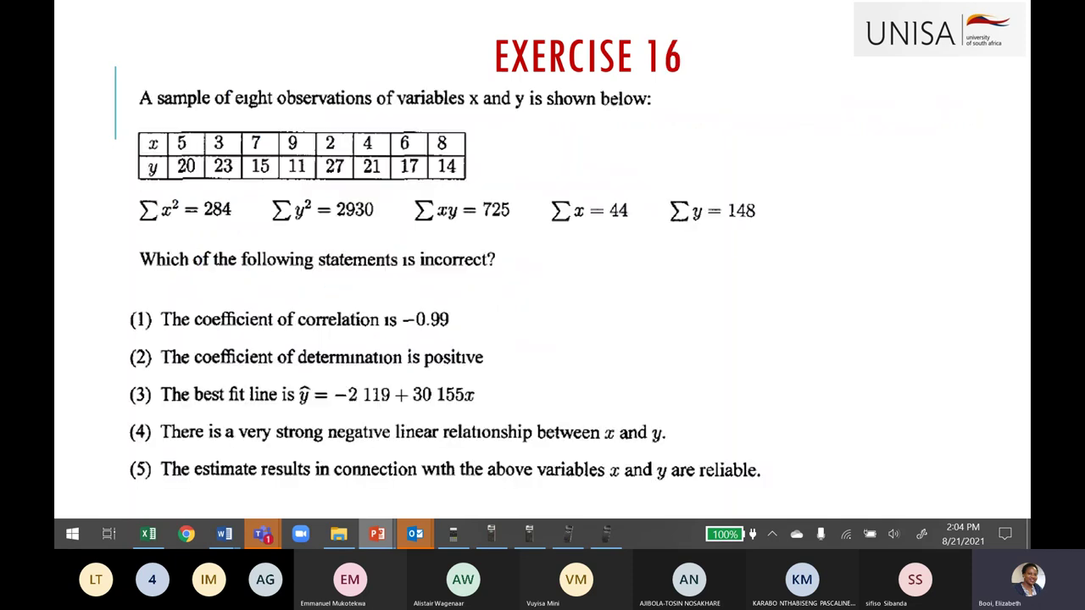